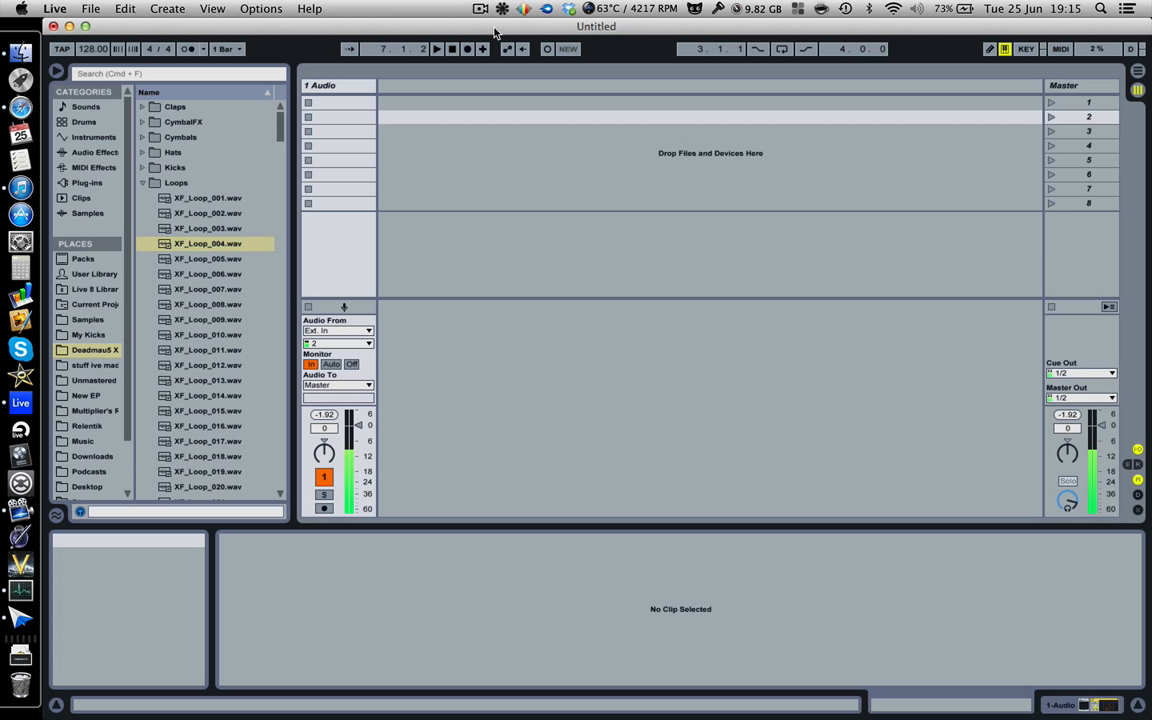
# Show the Arrangement and place XF_KickBig01.wav from the Big Kicks folder on the 1 Audio track at bar 1.
pyautogui.press('Tab')
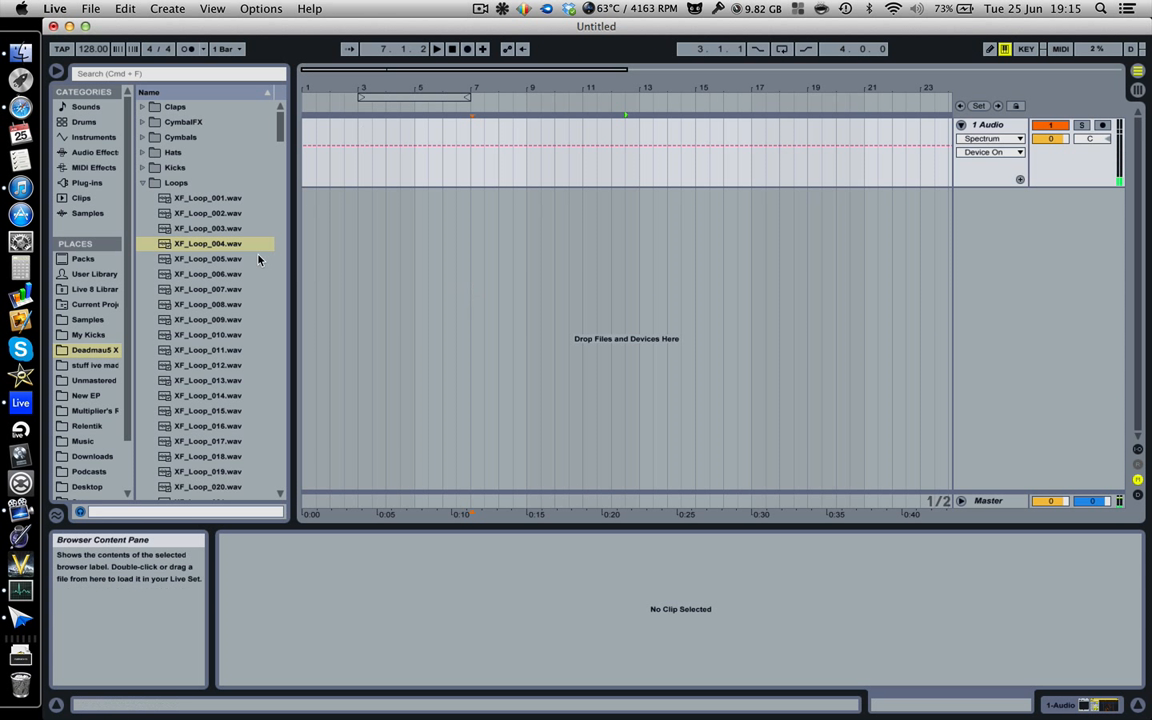
pyautogui.click(165, 167)
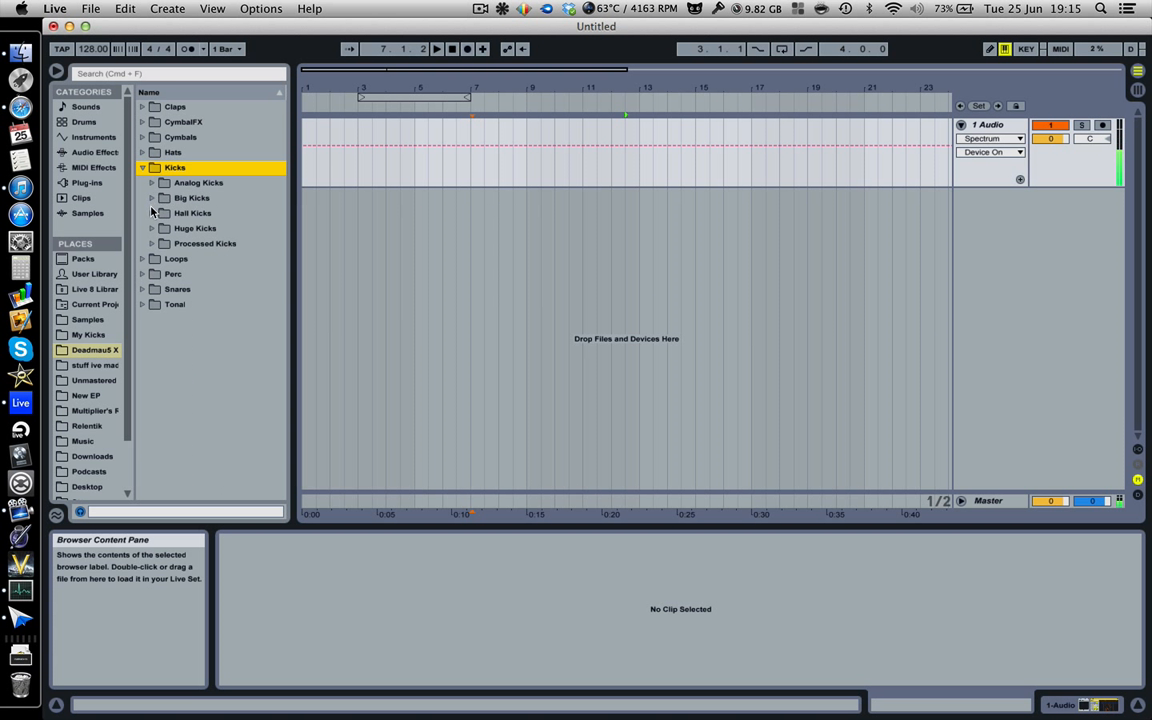
pyautogui.click(172, 199)
pyautogui.moveTo(216, 219); pyautogui.dragTo(306, 154)
# Set the arrangement loop to start at 1.1.1 with a length of one bar, and switch looping on.
pyautogui.moveTo(304, 89); pyautogui.dragTo(304, 125)
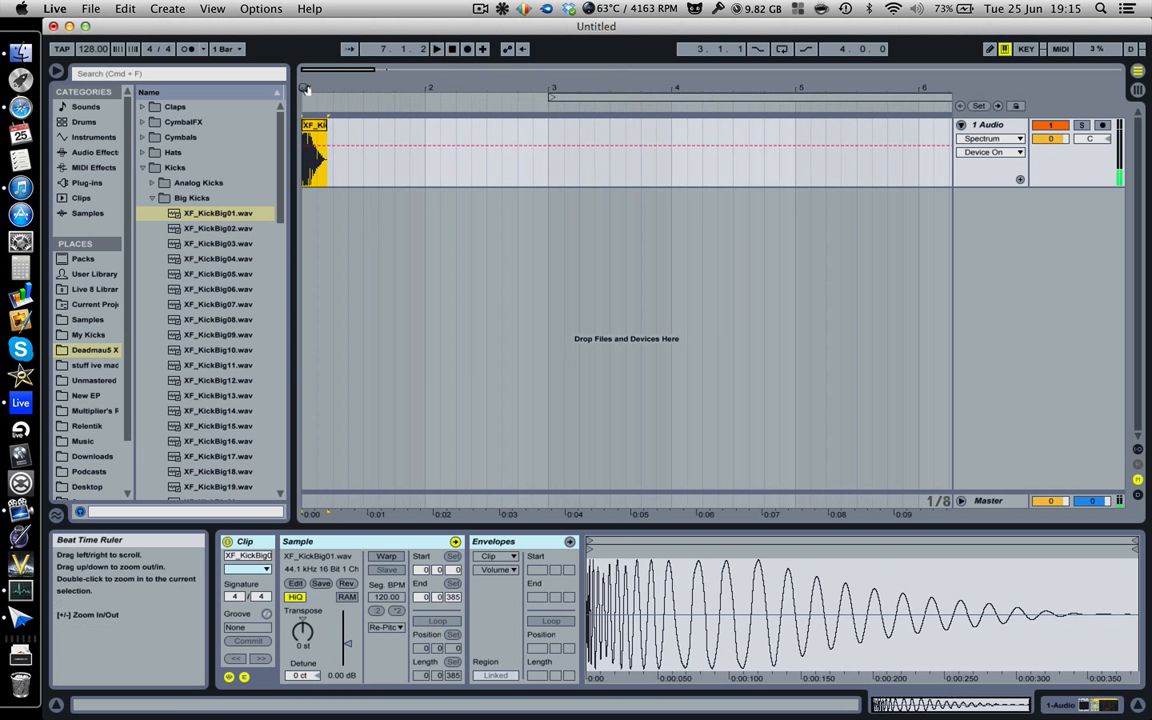
pyautogui.moveTo(567, 96); pyautogui.dragTo(331, 93)
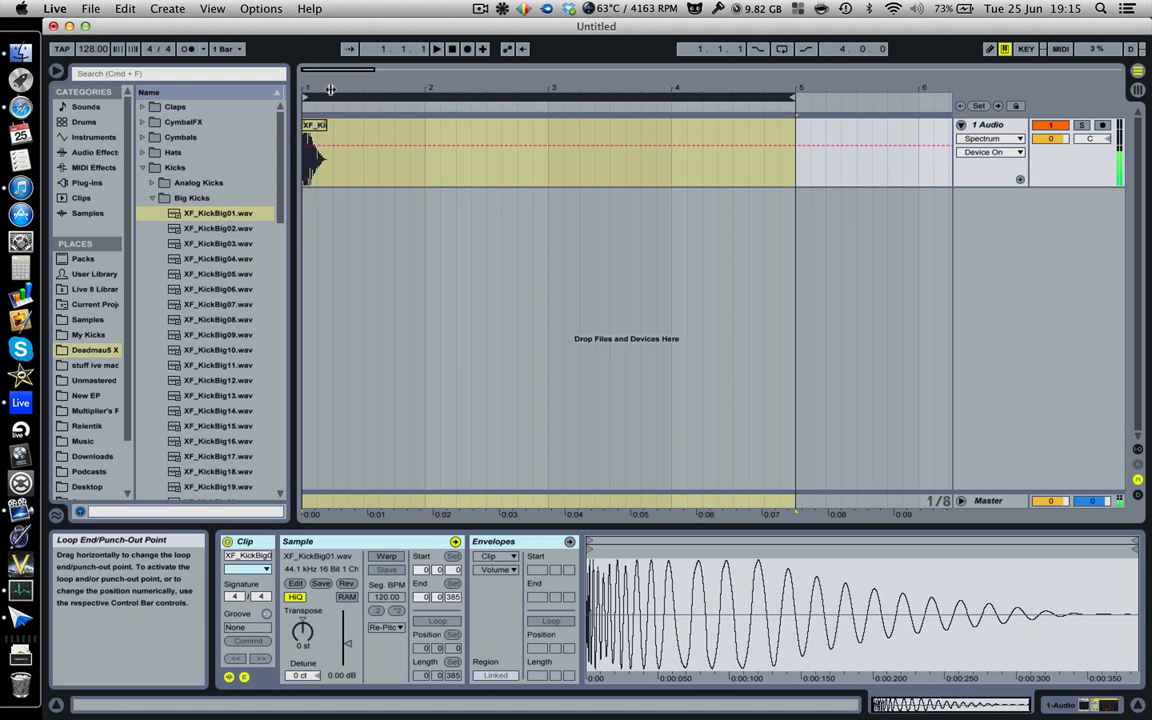
pyautogui.moveTo(796, 98); pyautogui.dragTo(425, 97)
pyautogui.click(782, 49)
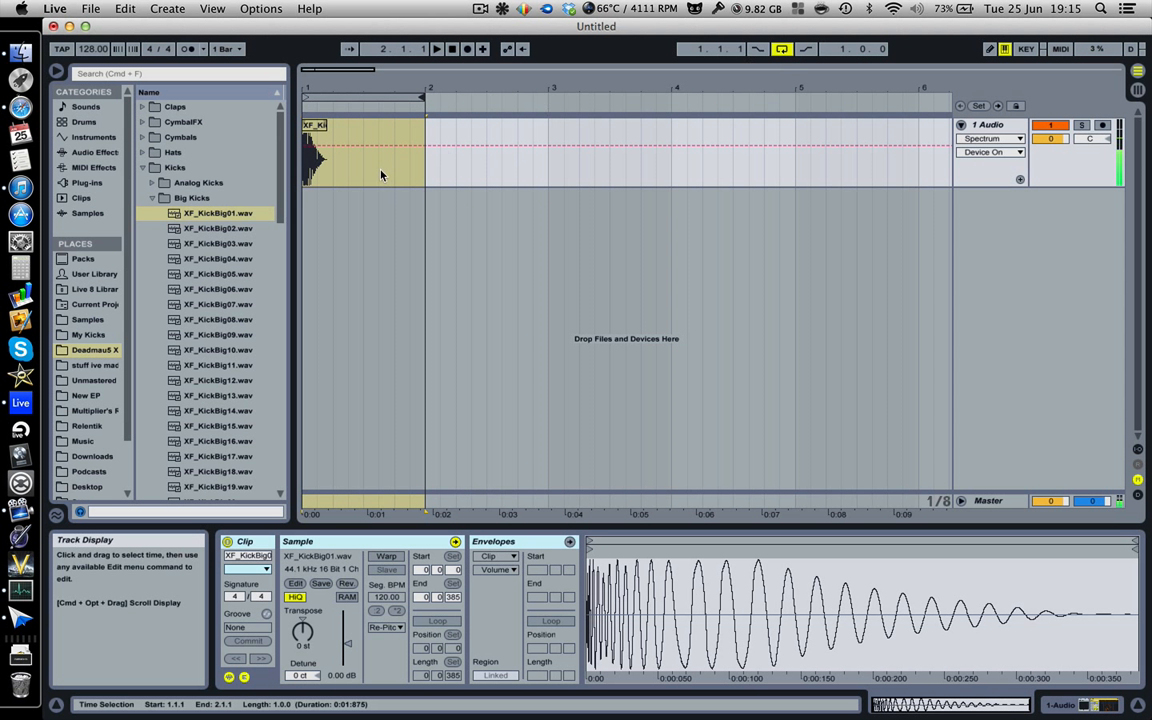
pyautogui.click(433, 152)
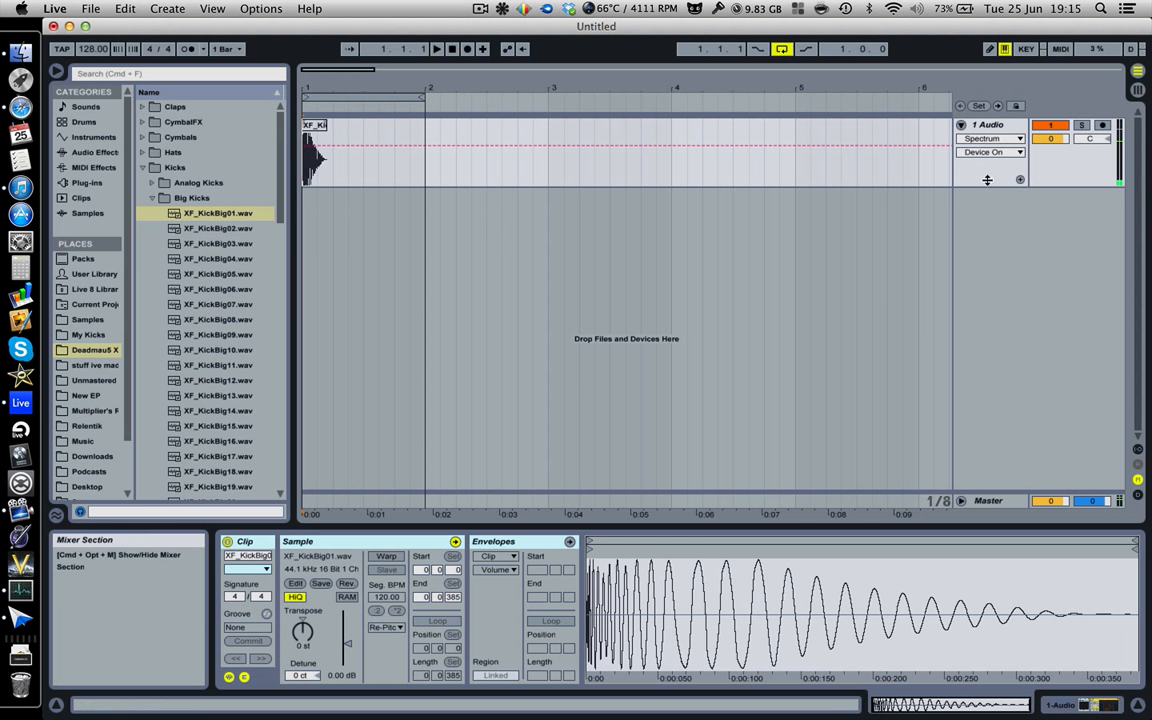
# Delete the kick clip from 1 Audio and place XF_KickBig01.wav on a new audio track at bar 1.
pyautogui.moveTo(309, 126); pyautogui.dragTo(311, 205)
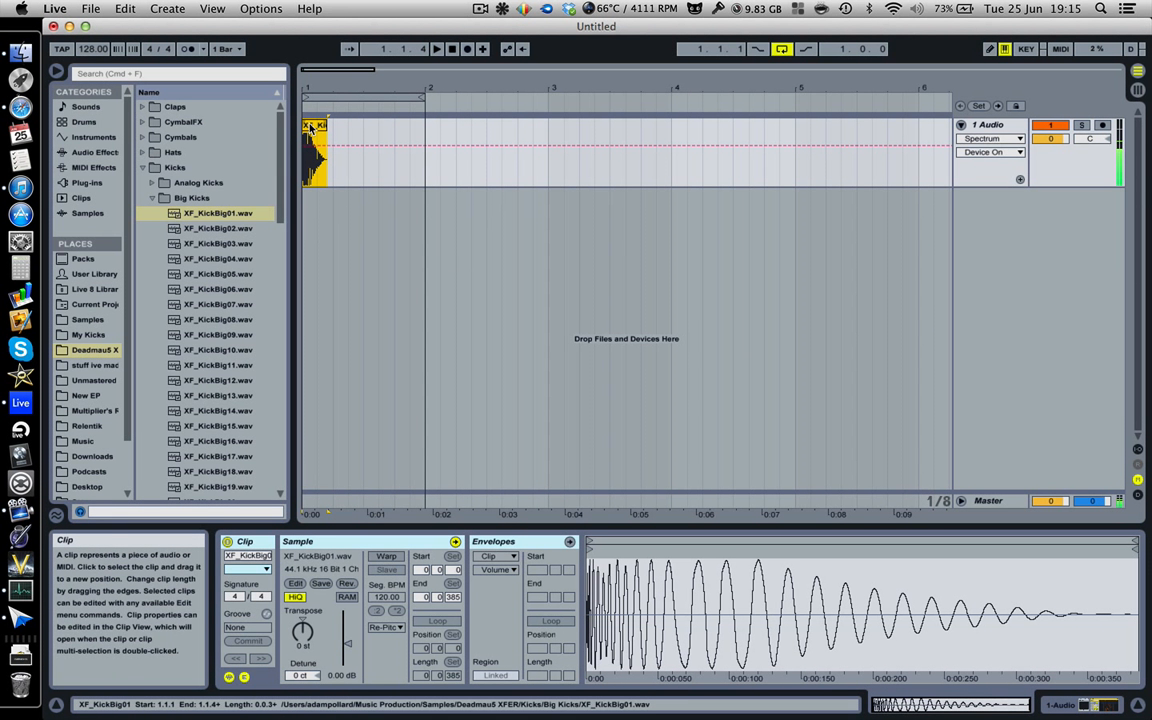
pyautogui.press('Delete')
pyautogui.moveTo(190, 213); pyautogui.dragTo(309, 210)
# Duplicate the kick on the new track three times, one per beat, to fill the first bar.
pyautogui.click(325, 217)
pyautogui.click(325, 217)
pyautogui.press('super+d')
pyautogui.press('super+d')
pyautogui.press('super+d')
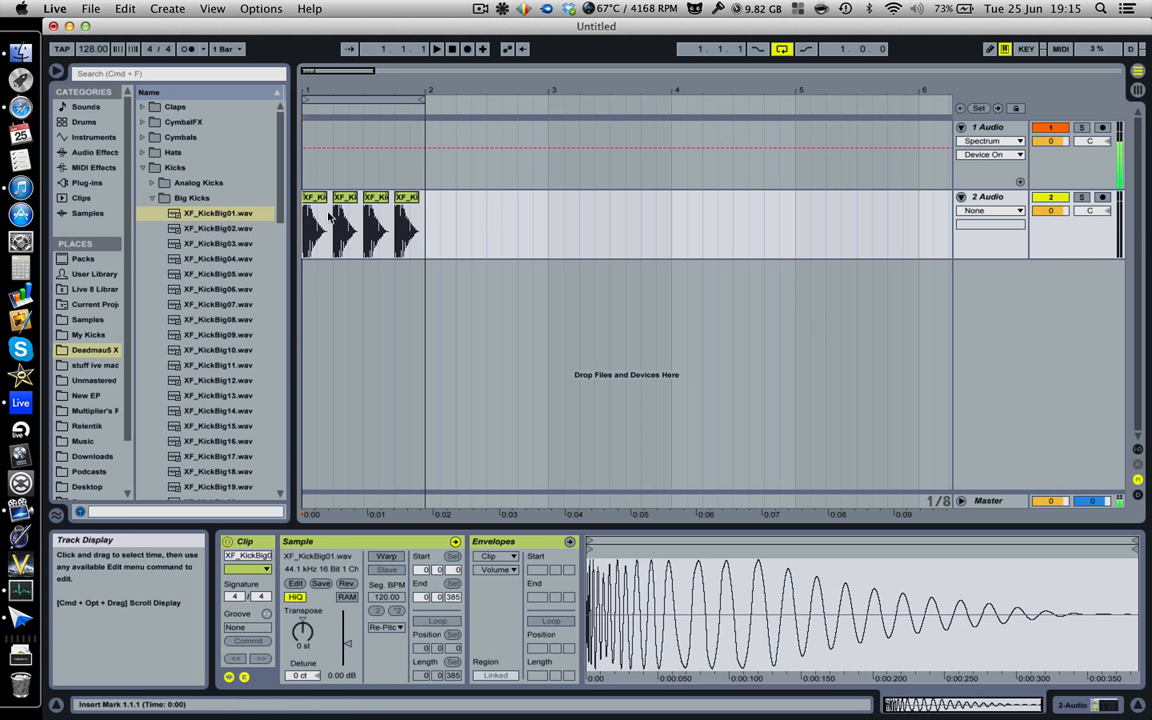
# Lower the 2 Audio kick track's volume to -17.0 dB and play the loop to check its level.
pyautogui.moveTo(1048, 211); pyautogui.dragTo(1048, 277)
pyautogui.press('space')
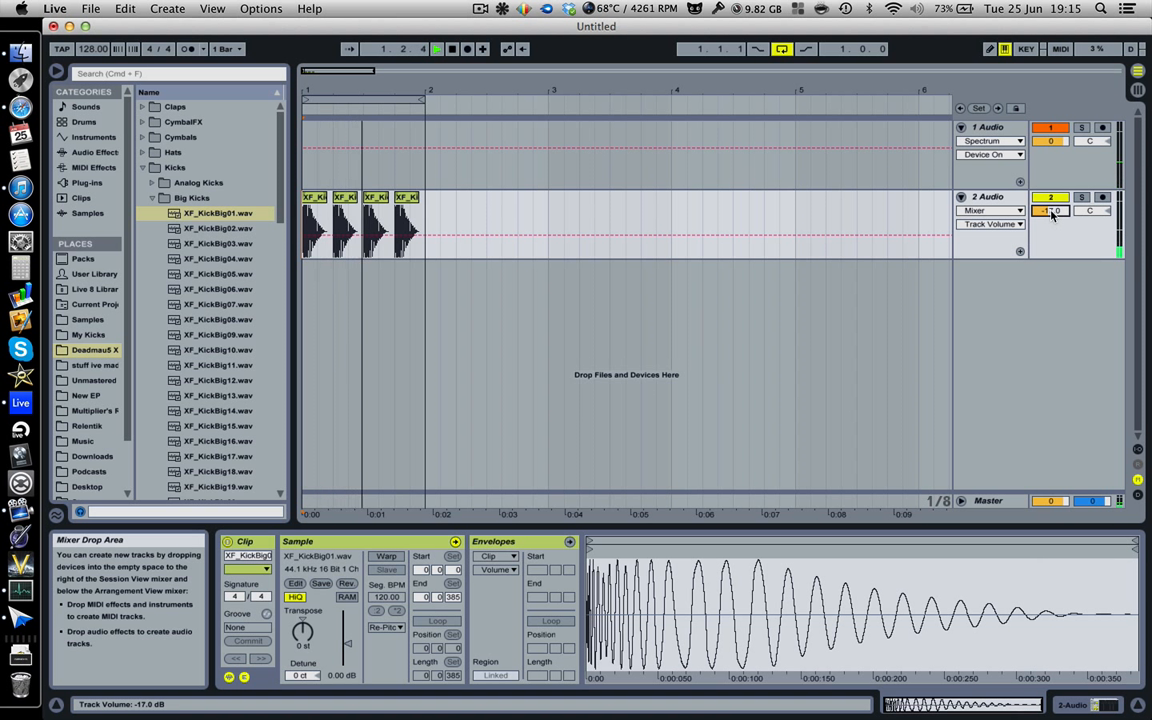
pyautogui.press('space')
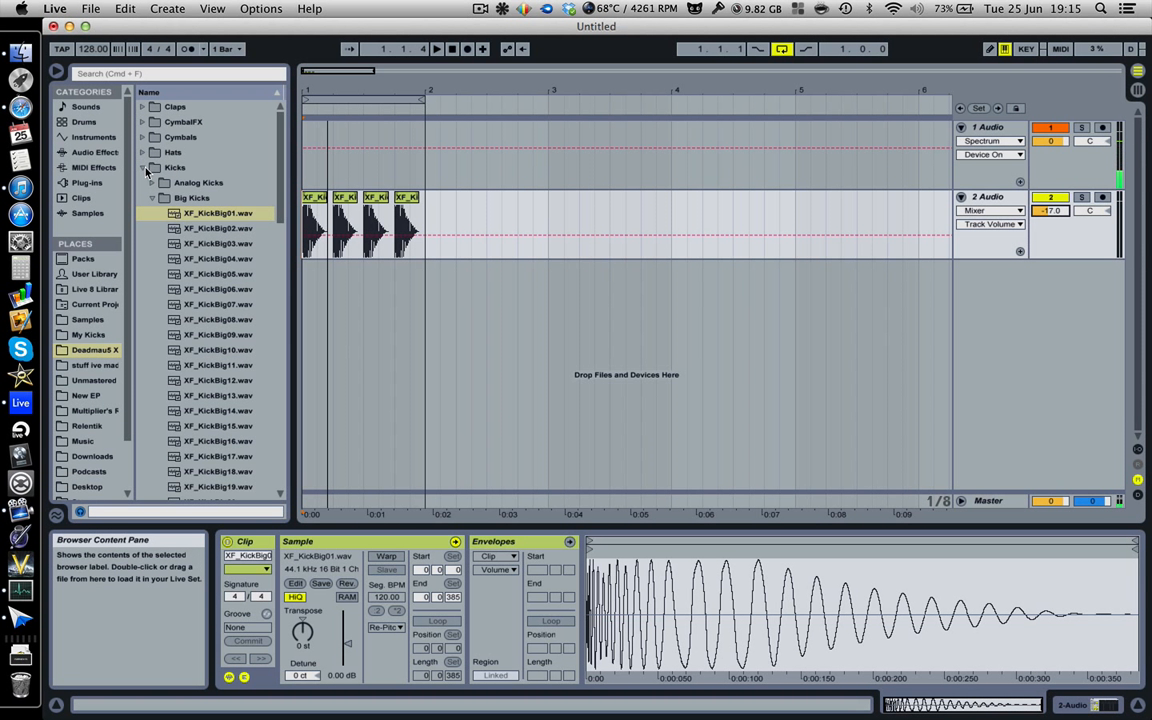
# Place Bass-Station_Arp_04 from the PureAnalogue Loops samples on a new track at bar 1 and set its clip loop length to 0.2.0.
pyautogui.click(87, 319)
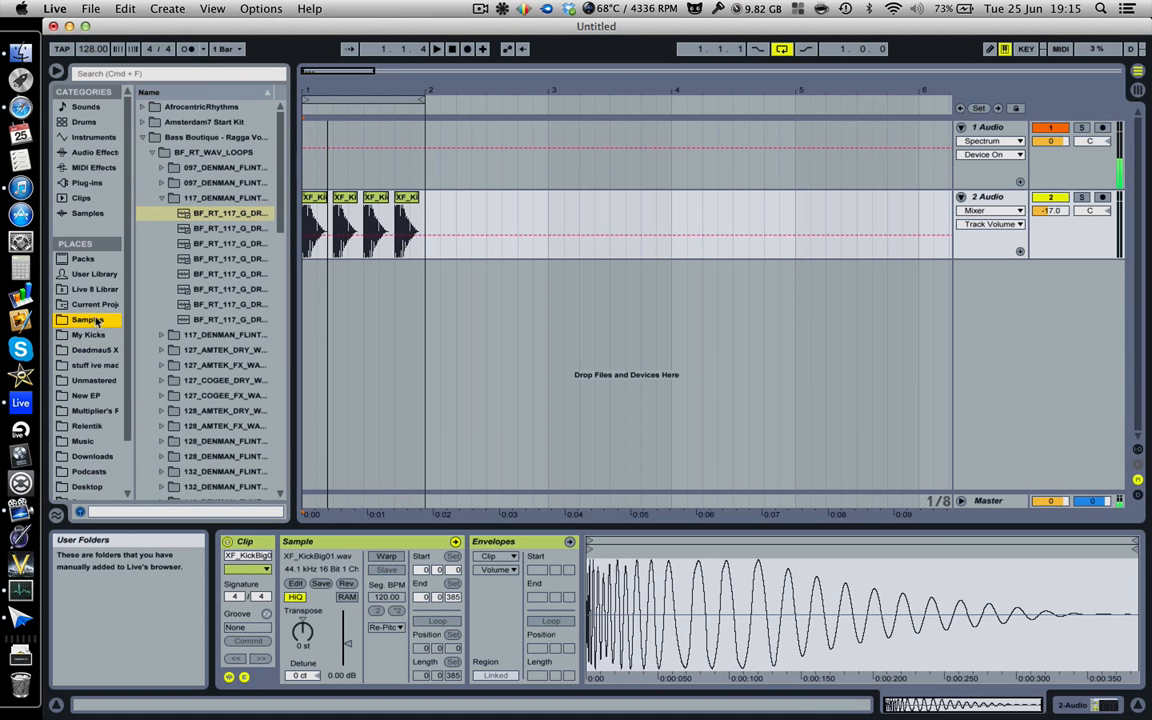
pyautogui.click(143, 136)
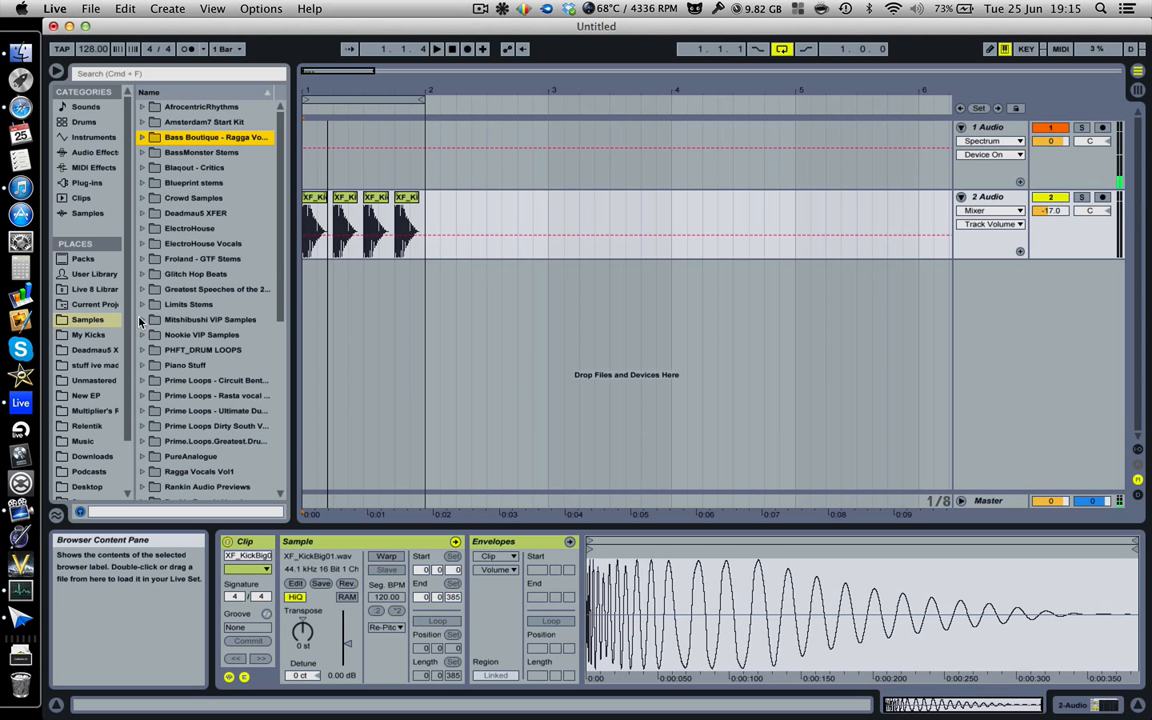
pyautogui.scroll(-5, 150, 322)
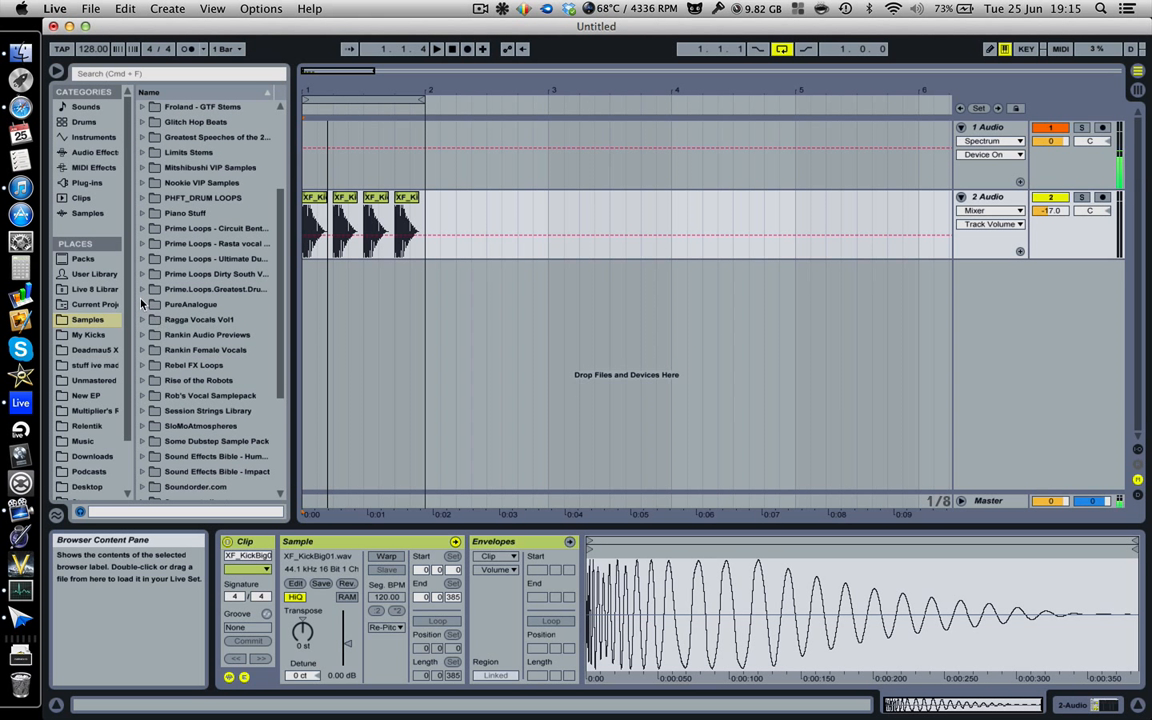
pyautogui.click(142, 304)
pyautogui.click(152, 335)
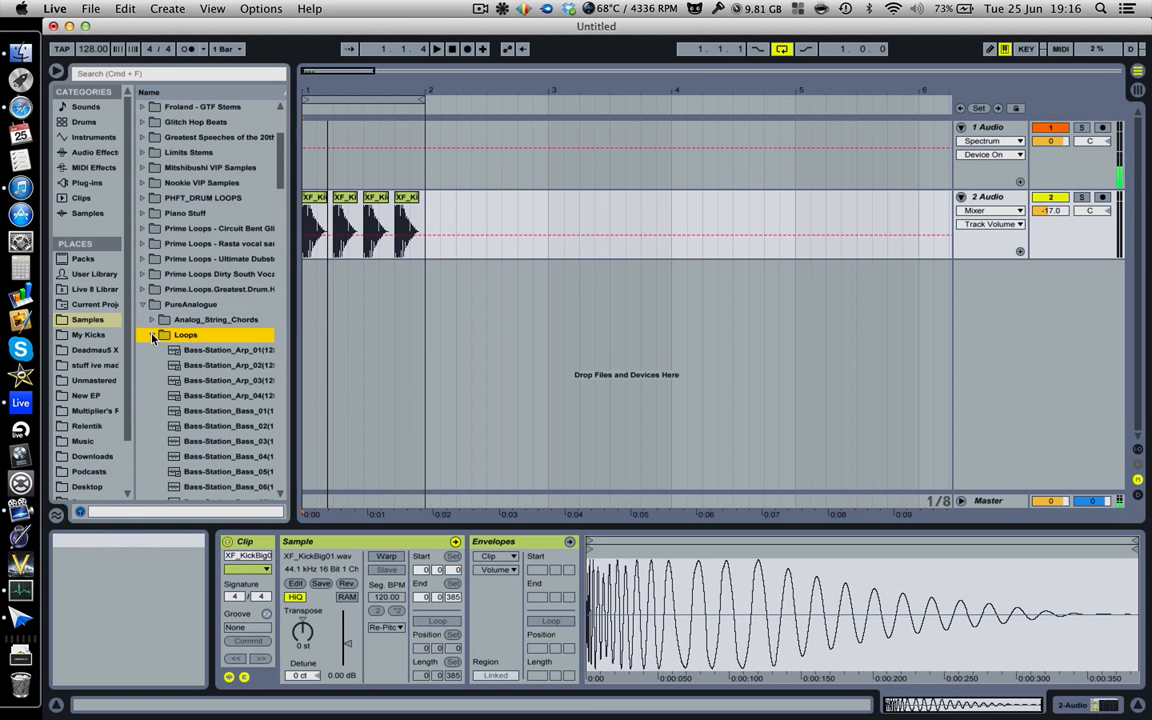
pyautogui.moveTo(215, 395); pyautogui.dragTo(308, 312)
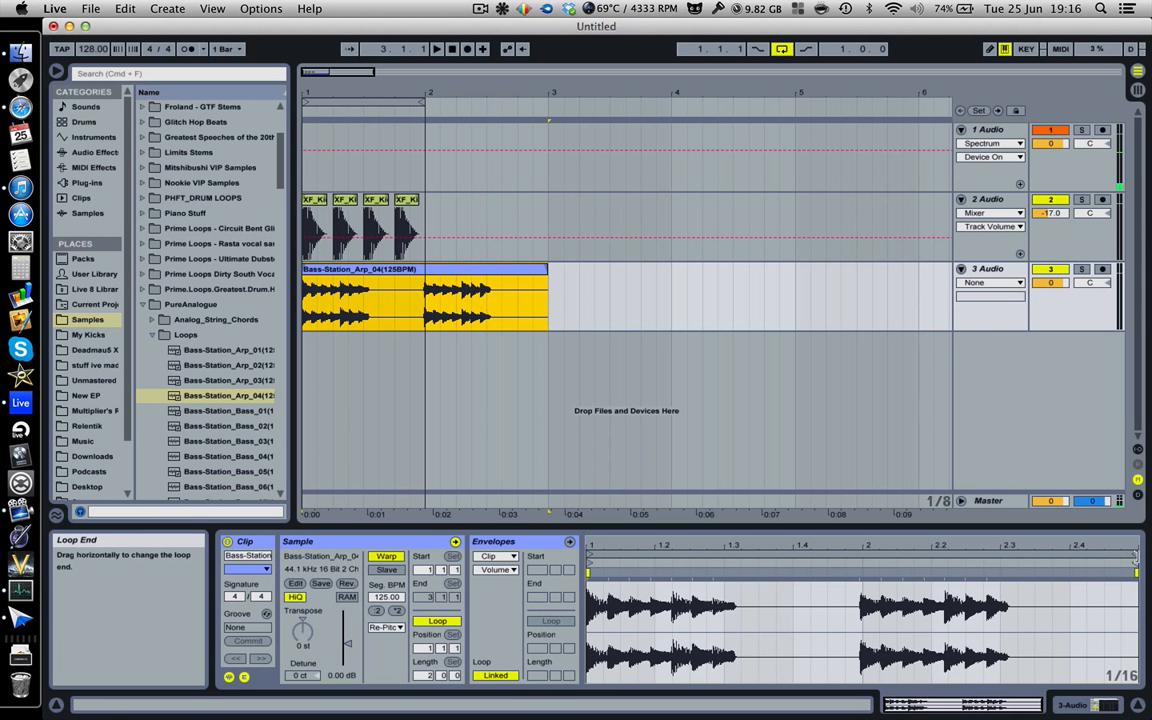
pyautogui.moveTo(745, 578); pyautogui.dragTo(722, 563)
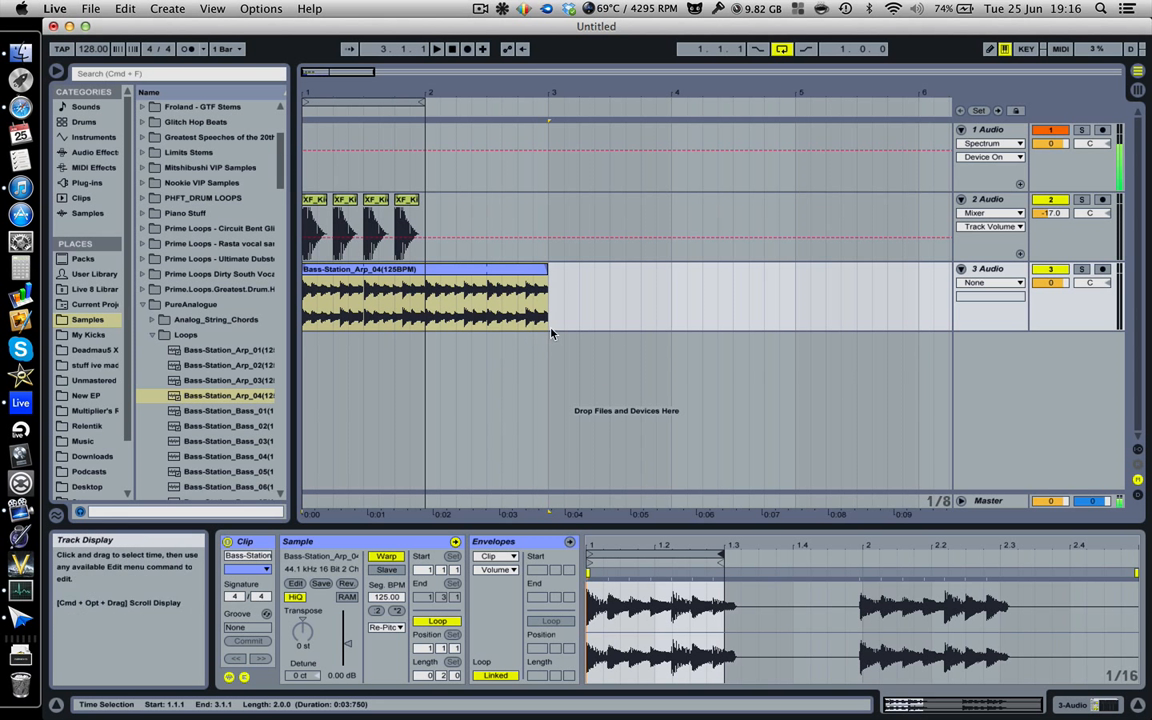
# Lower the 3 Audio arp track's volume to -10.6 dB while playing it temporarily soloed.
pyautogui.press('space')
pyautogui.click(1080, 271)
pyautogui.moveTo(1050, 283); pyautogui.dragTo(1050, 307)
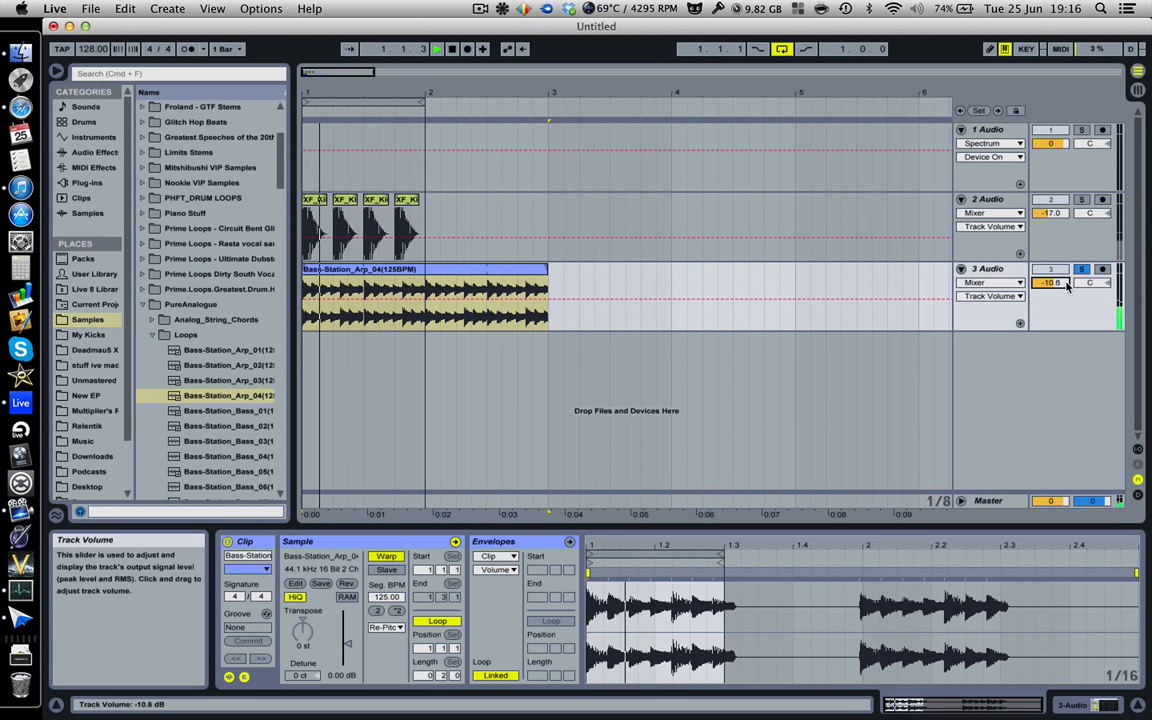
pyautogui.press('space')
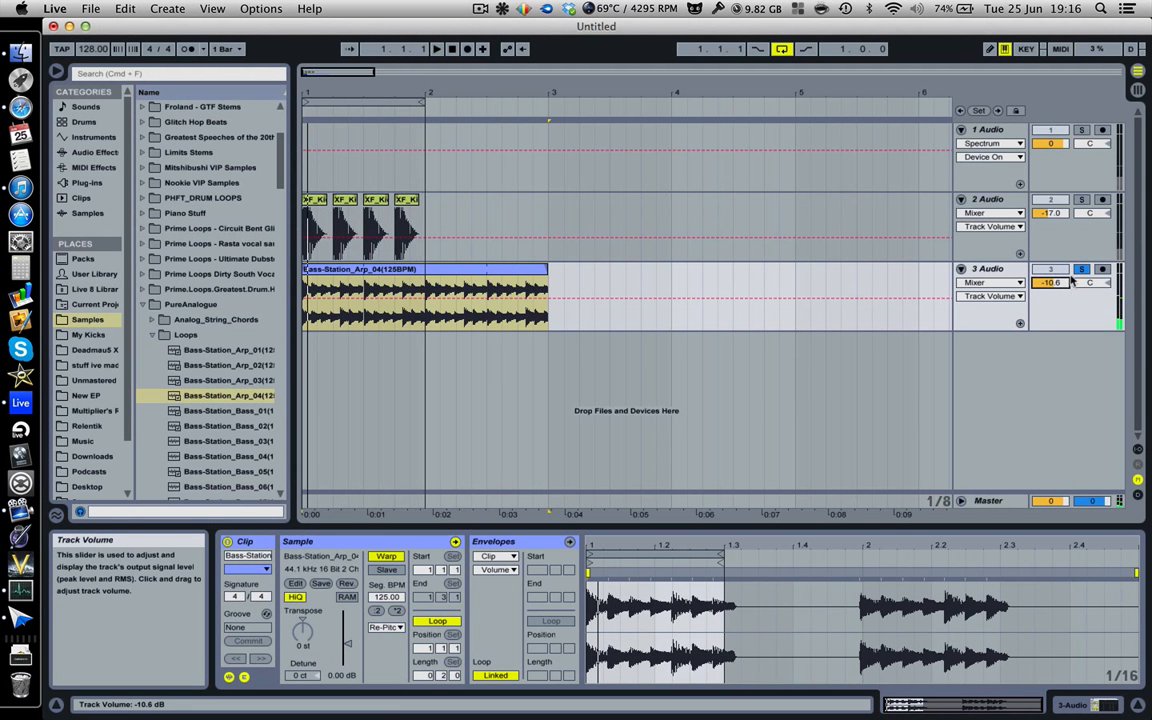
pyautogui.click(1084, 270)
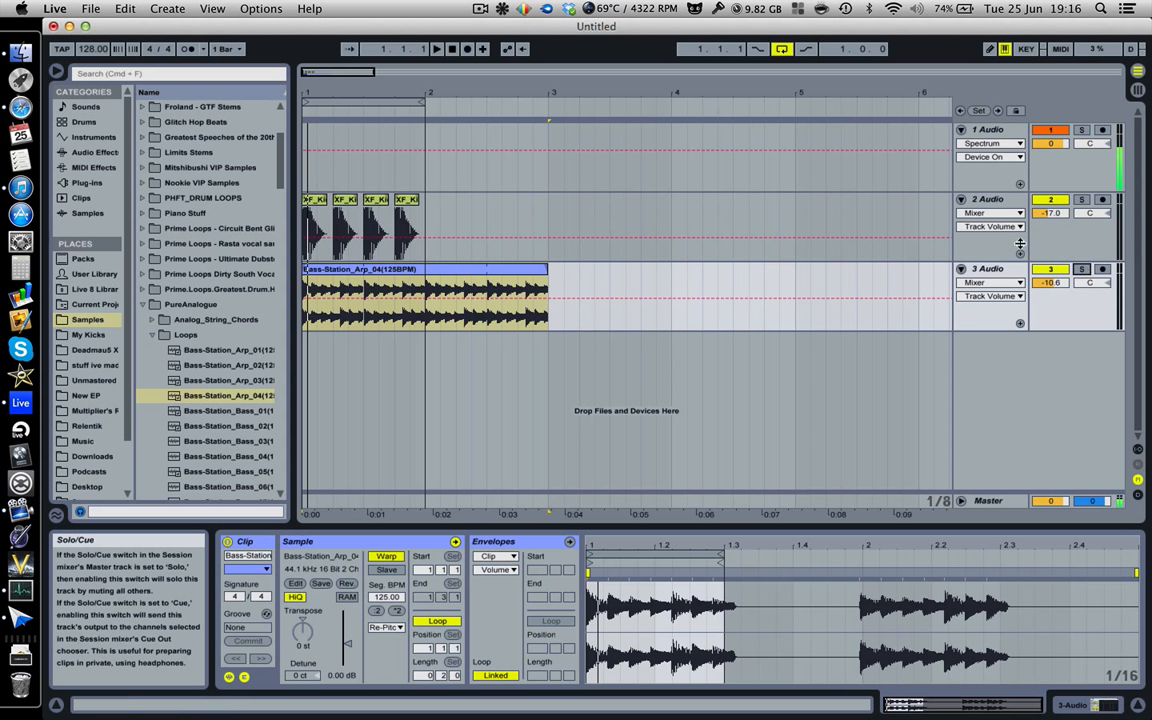
# Delete the second bar of the arp clip so that it ends at bar 2.
pyautogui.moveTo(563, 295); pyautogui.dragTo(430, 290)
pyautogui.press('Delete')
pyautogui.click(431, 290)
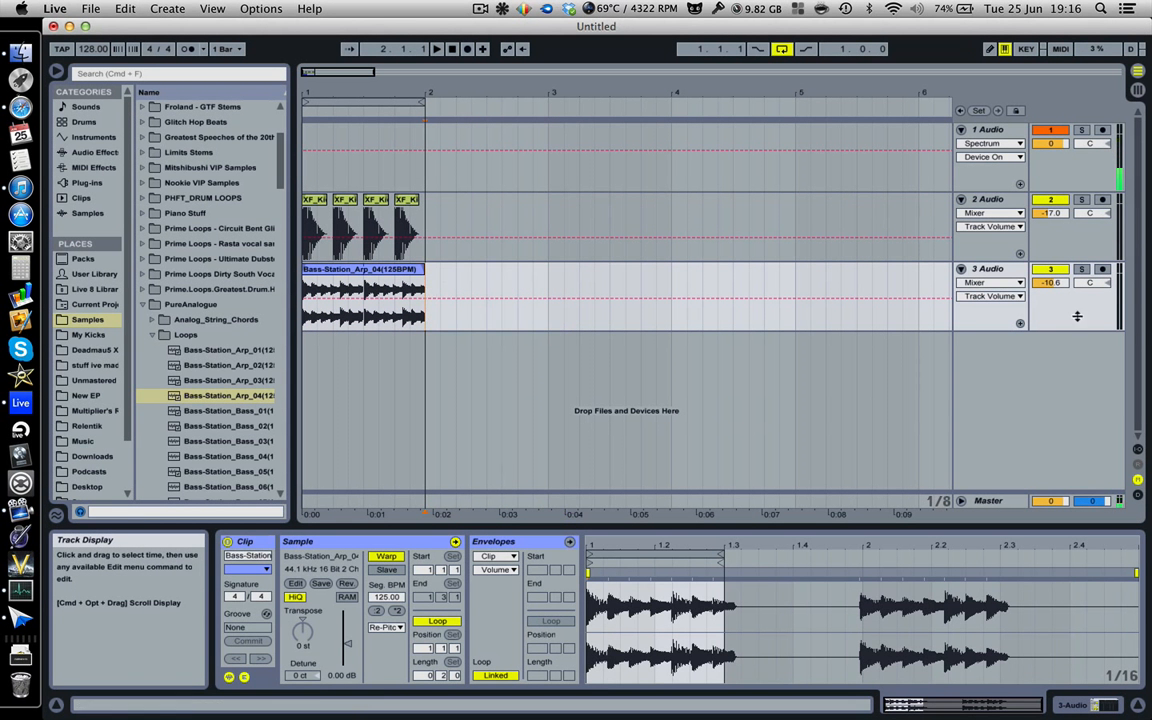
# Rename the kick track as Kicks(SENT).
pyautogui.click(987, 201)
pyautogui.press('super+r')
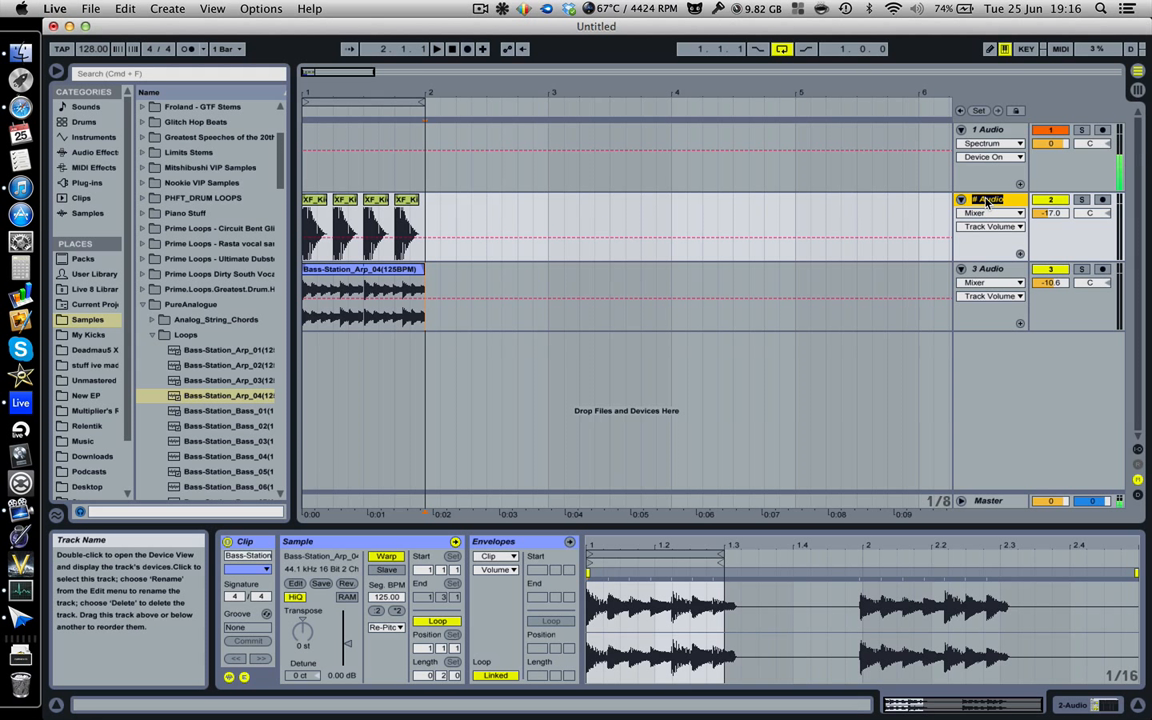
pyautogui.write('Kik')
pyautogui.write('ks(SENT')
# Rename the arp track as Thing.
pyautogui.click(996, 277)
pyautogui.press('super+r')
pyautogui.write('THing')
pyautogui.press('BackSpace')
pyautogui.press('BackSpace')
pyautogui.press('BackSpace')
pyautogui.press('BackSpace')
pyautogui.write('hing')
pyautogui.press('Return')
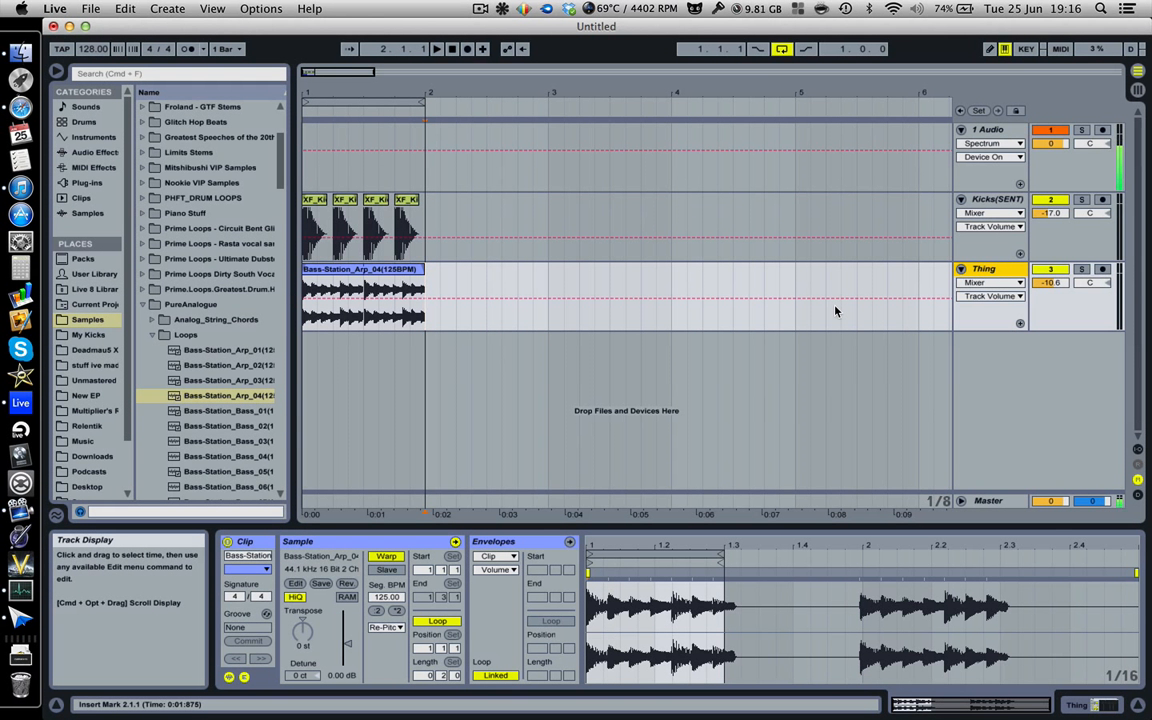
# In the Session view, route the Kicks(SENT) track's audio output to Sends Only.
pyautogui.press('Tab')
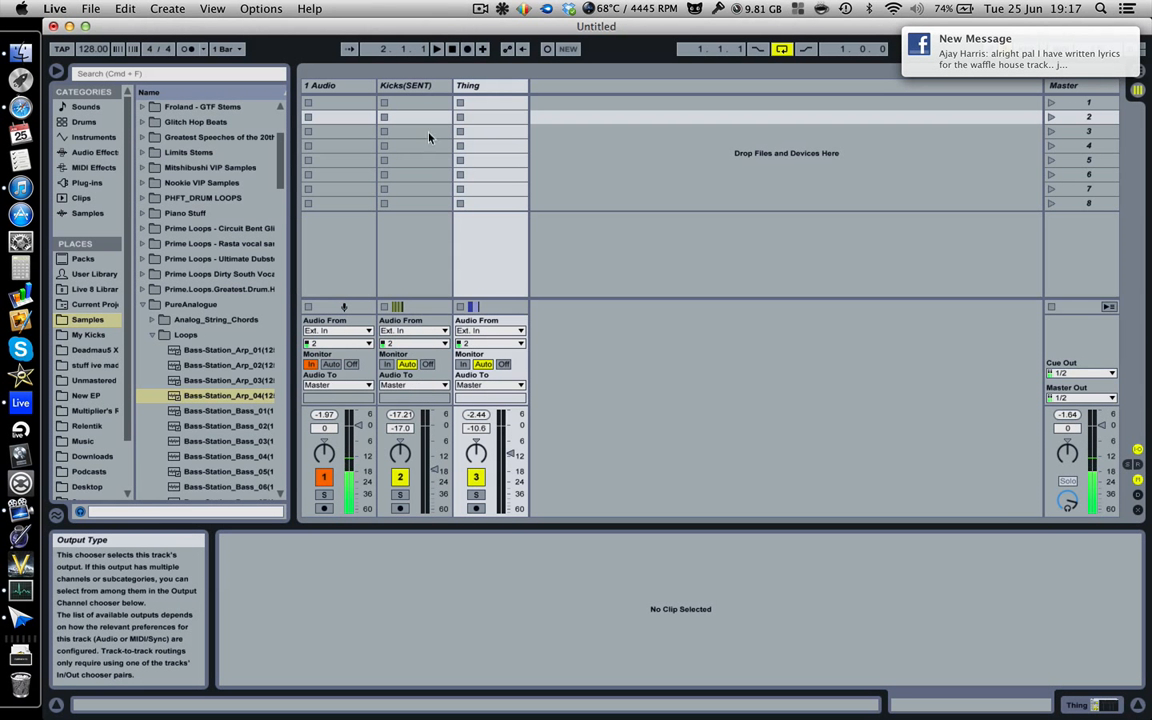
pyautogui.click(388, 85)
pyautogui.click(418, 385)
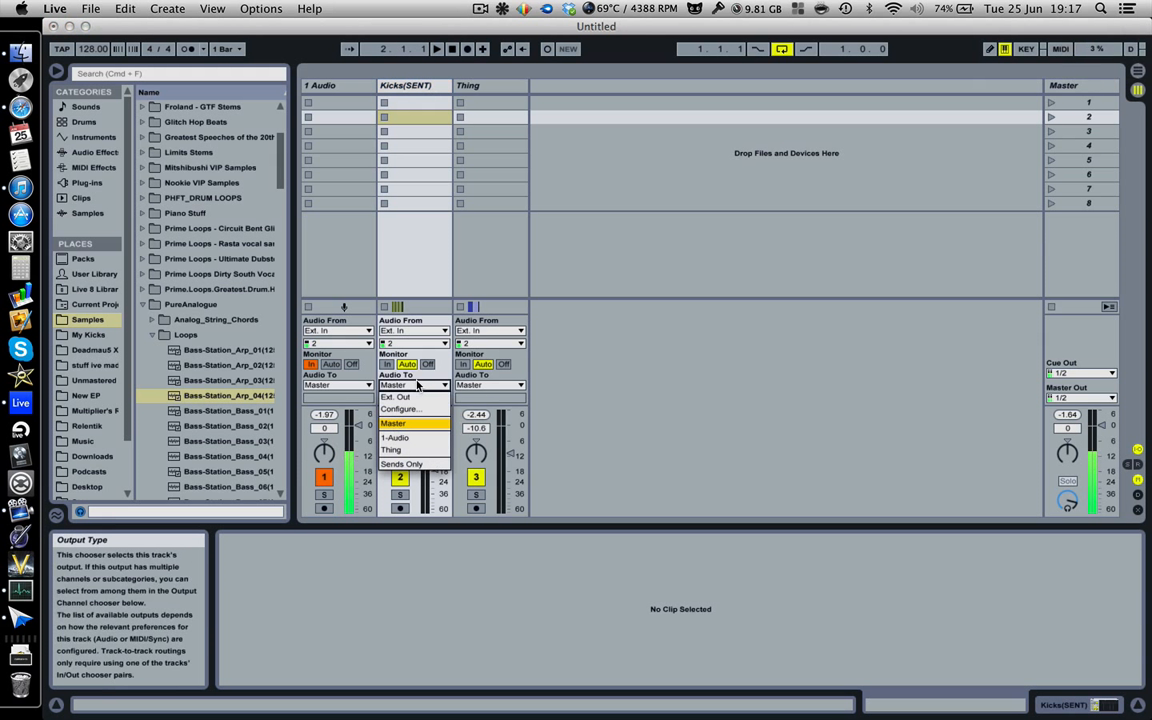
pyautogui.click(403, 465)
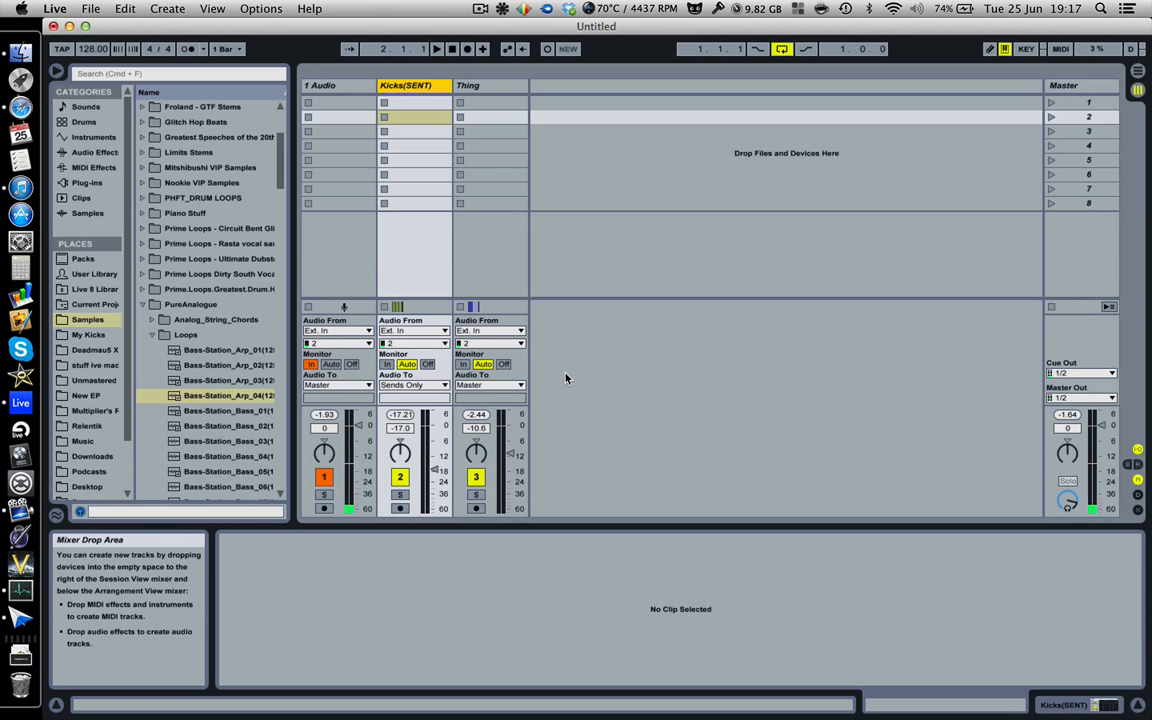
# Play the arrangement from bar 1 to check how the Kicks(SENT) and Thing tracks sound.
pyautogui.press('space')
pyautogui.press('Tab')
pyautogui.press('space')
pyautogui.click(306, 181)
pyautogui.press('space')
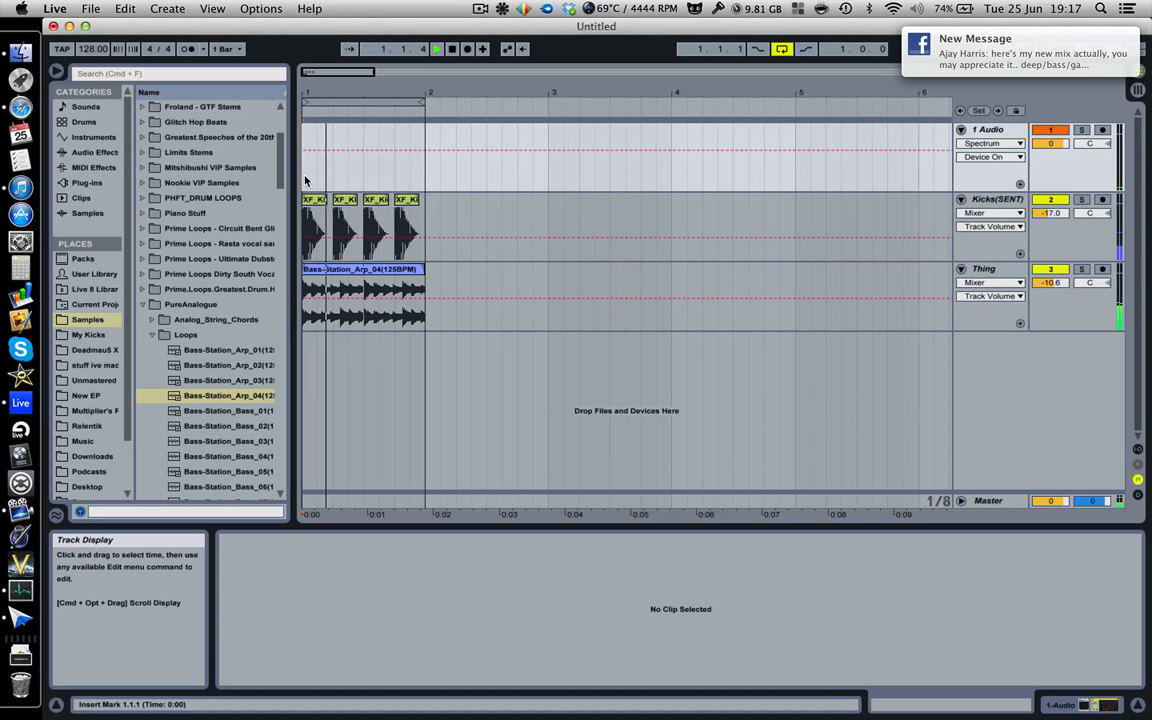
pyautogui.press('space')
# Show the Thing track's devices in the Arrangement and add a Compressor audio effect before the Spectrum.
pyautogui.press('Tab')
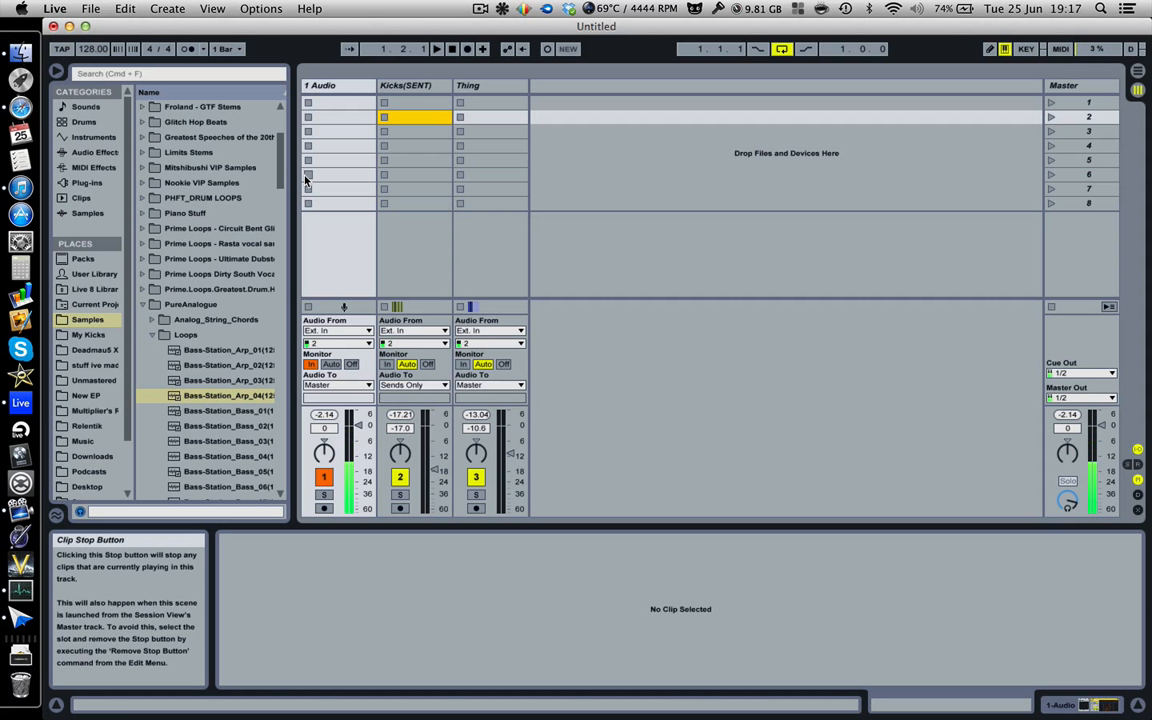
pyautogui.click(501, 89)
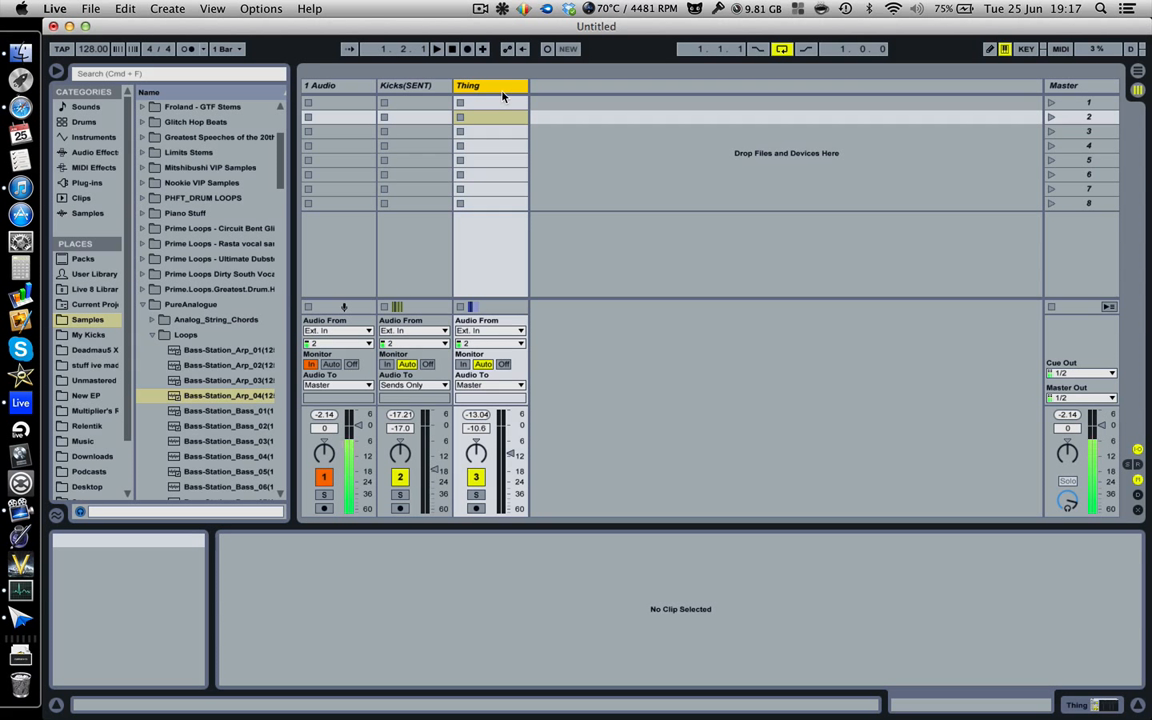
pyautogui.press('Tab')
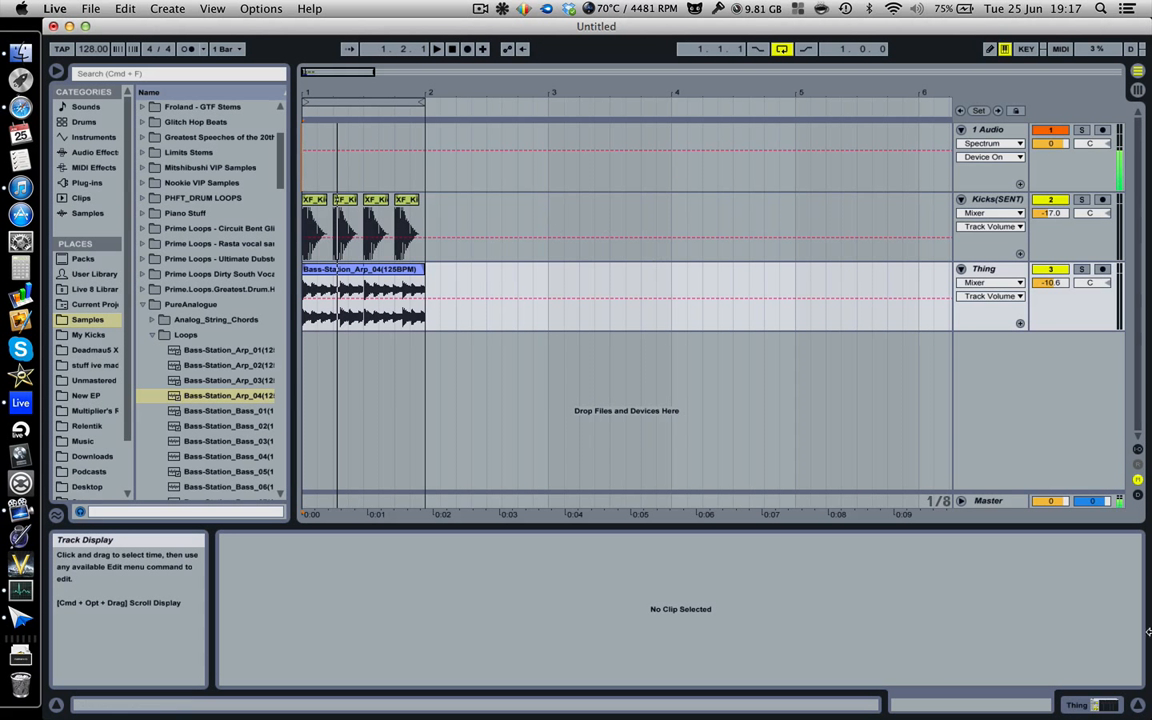
pyautogui.click(995, 269)
pyautogui.click(1085, 706)
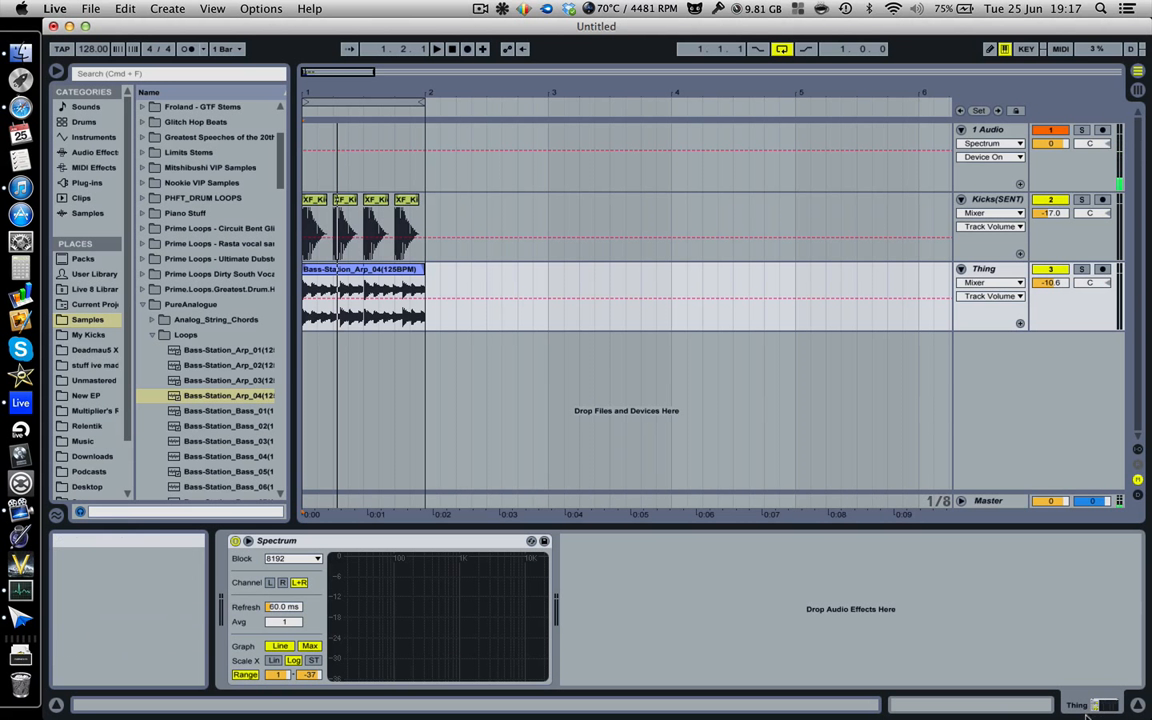
pyautogui.click(1084, 708)
pyautogui.click(1081, 712)
pyautogui.click(92, 152)
pyautogui.moveTo(168, 184); pyautogui.dragTo(238, 598)
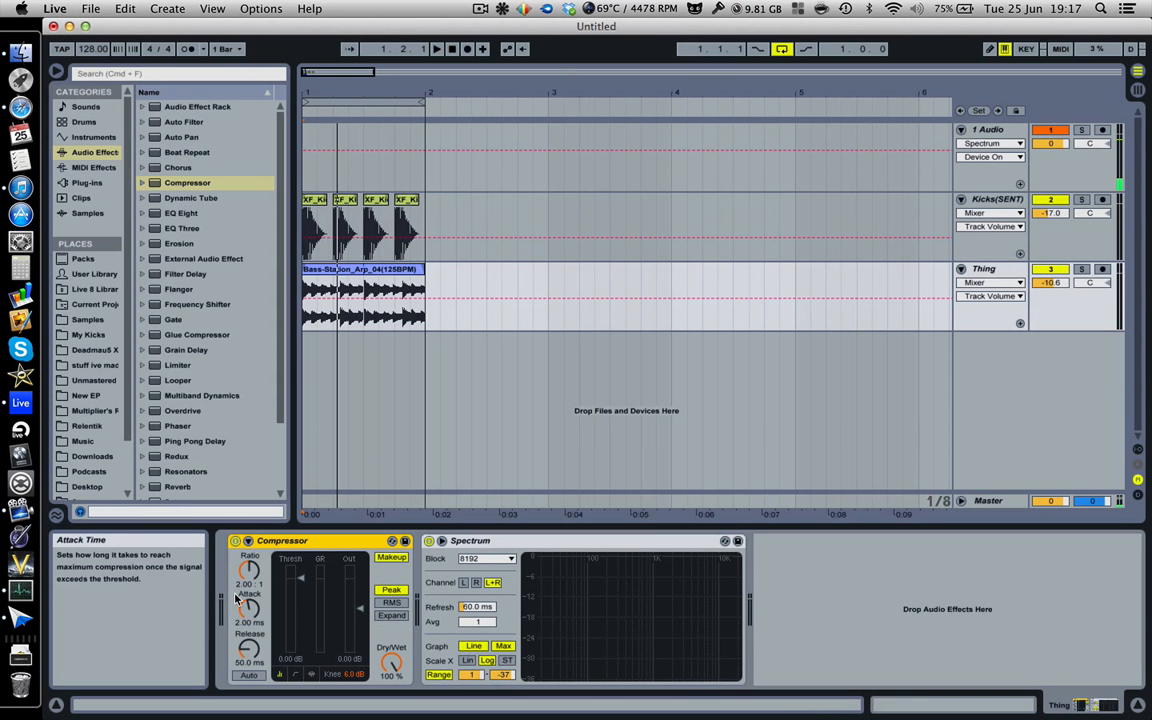
# Enable the Compressor's external sidechain and feed it from the Kicks(SENT) track, tapped Post FX.
pyautogui.click(248, 542)
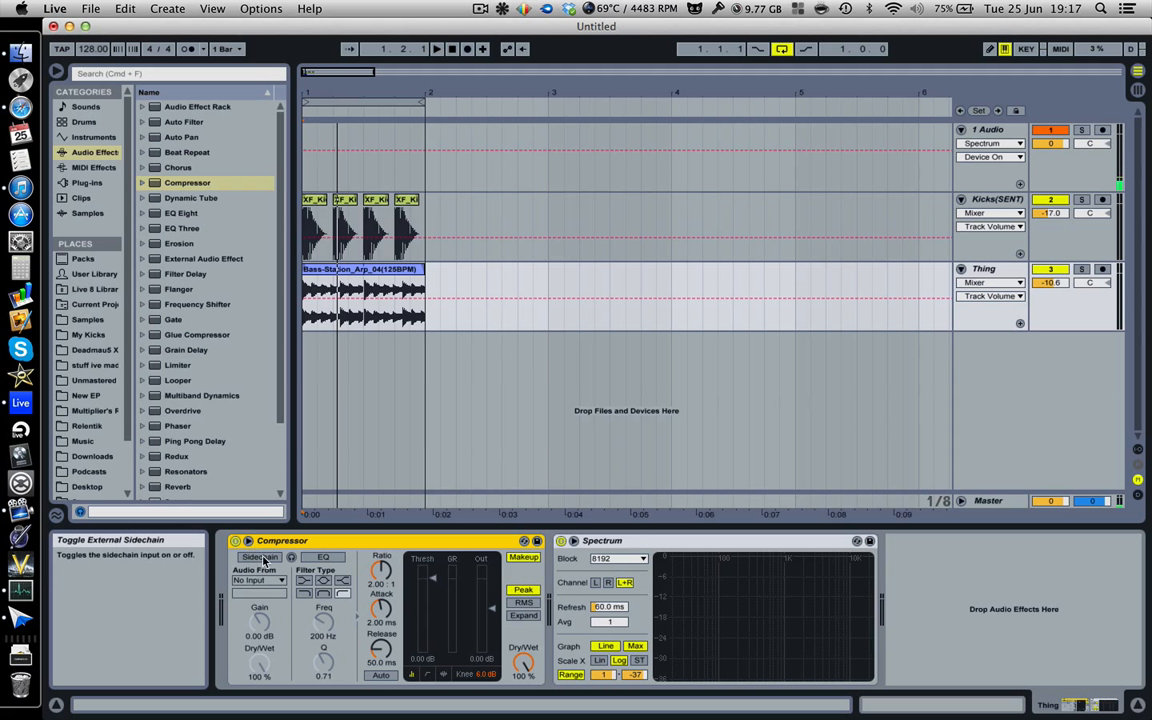
pyautogui.click(262, 558)
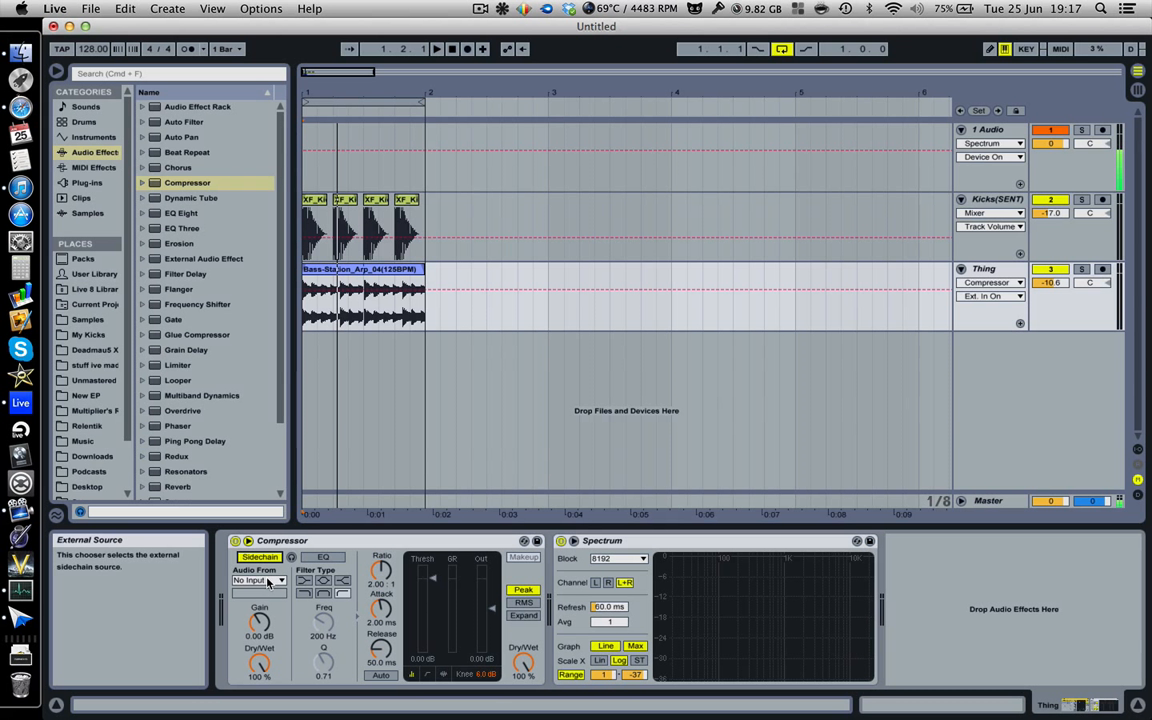
pyautogui.click(267, 581)
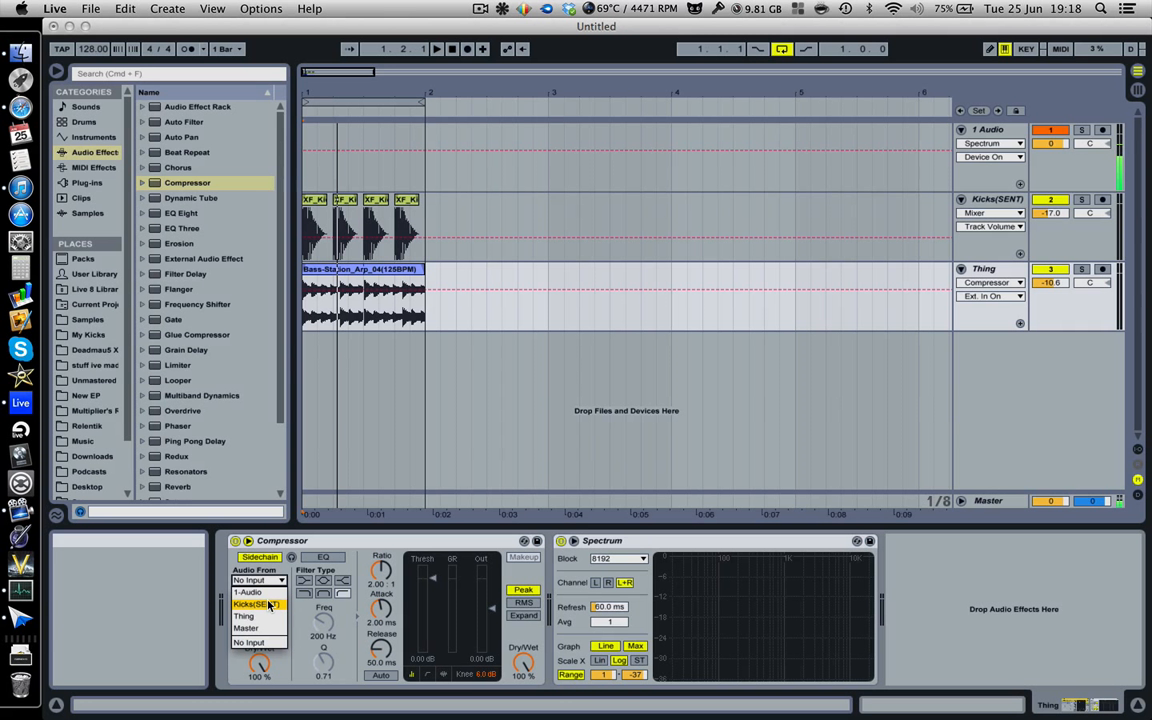
pyautogui.click(268, 604)
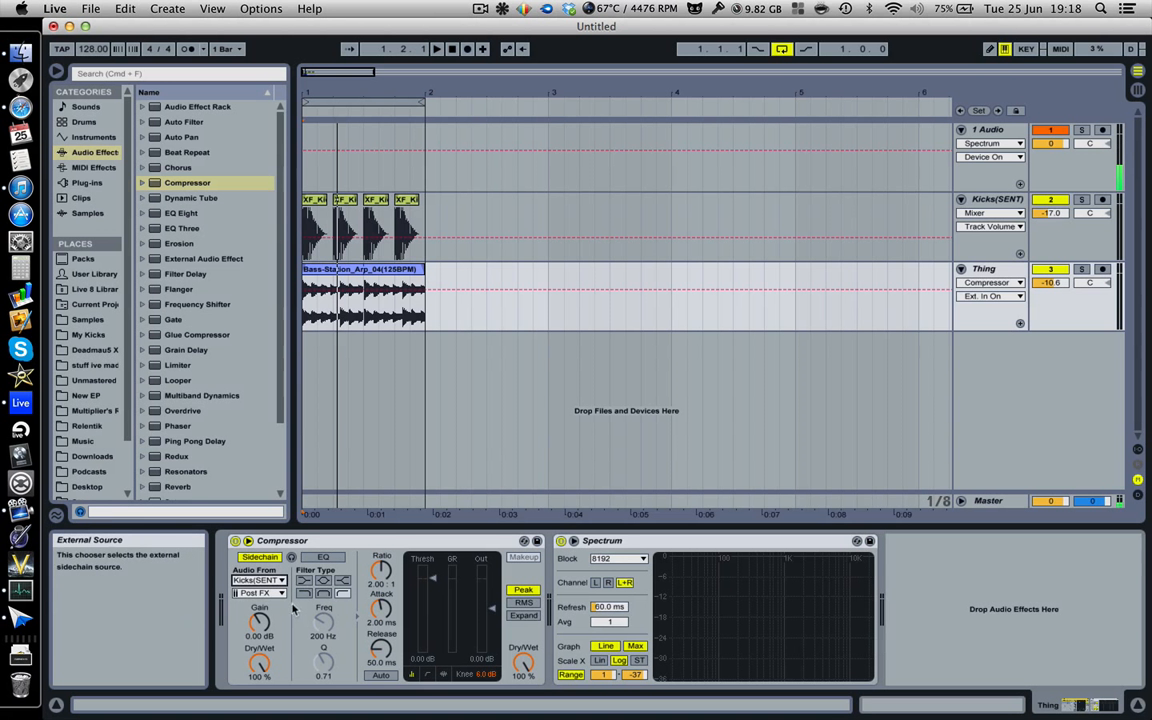
pyautogui.click(268, 597)
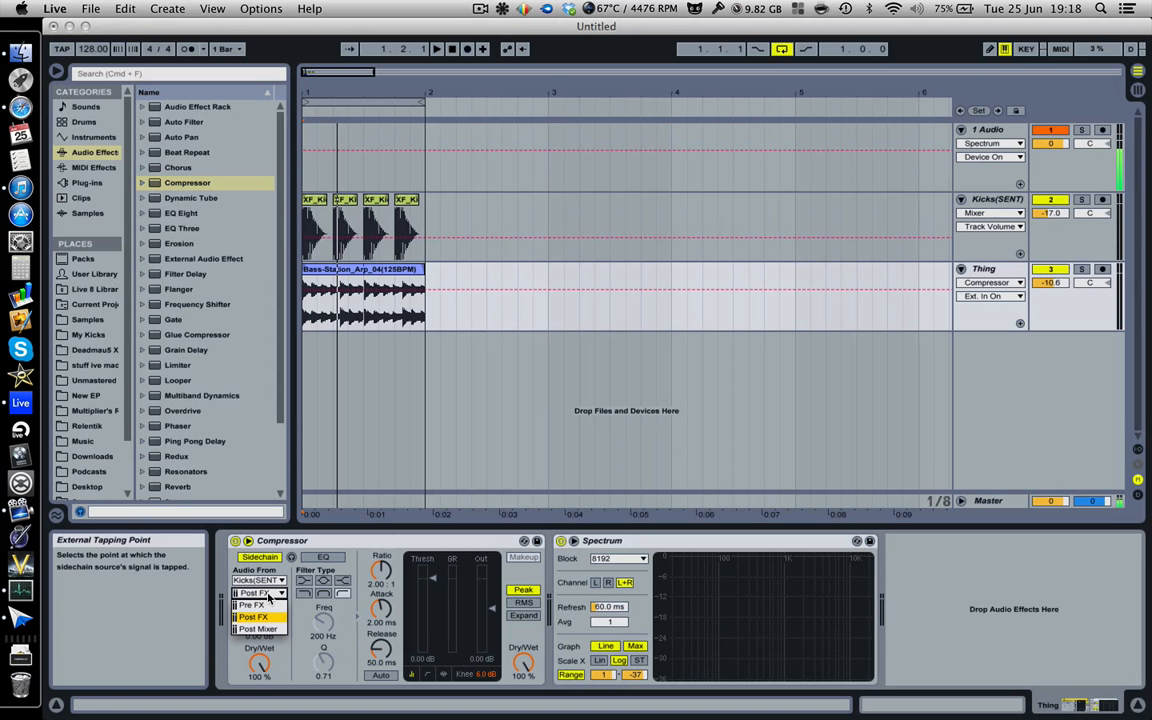
pyautogui.click(280, 618)
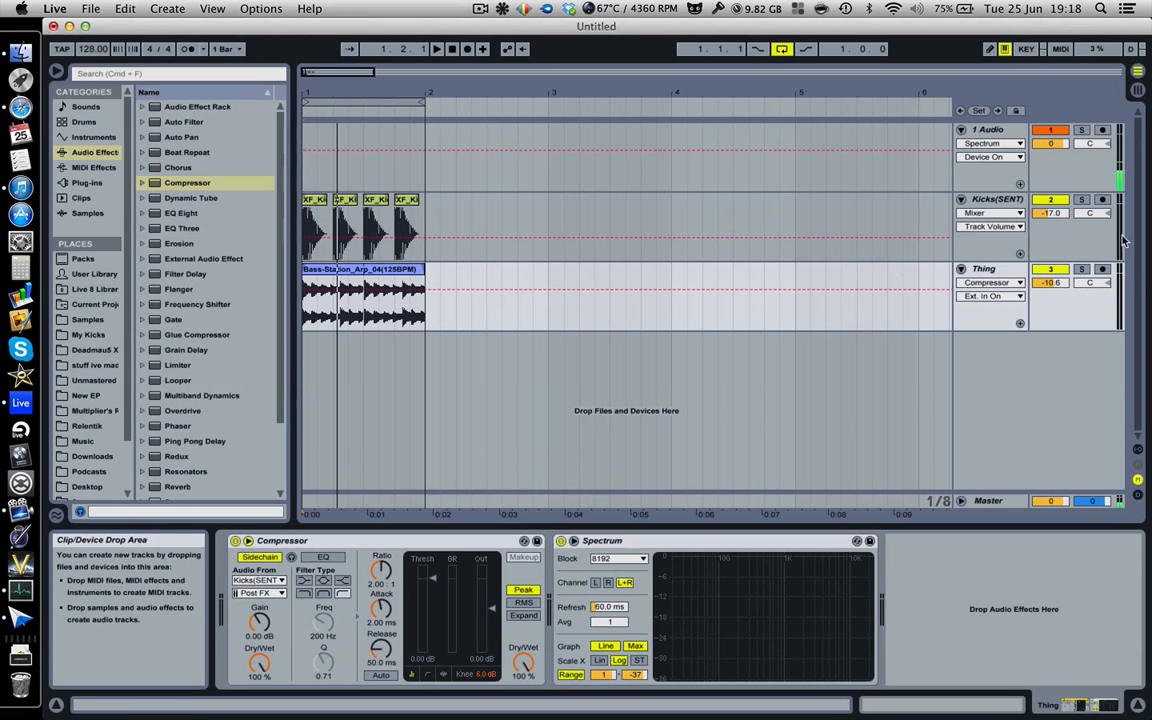
# Compare the devices of the Kicks(SENT) and Thing tracks, and play the loop to hear the Thing track.
pyautogui.click(1016, 199)
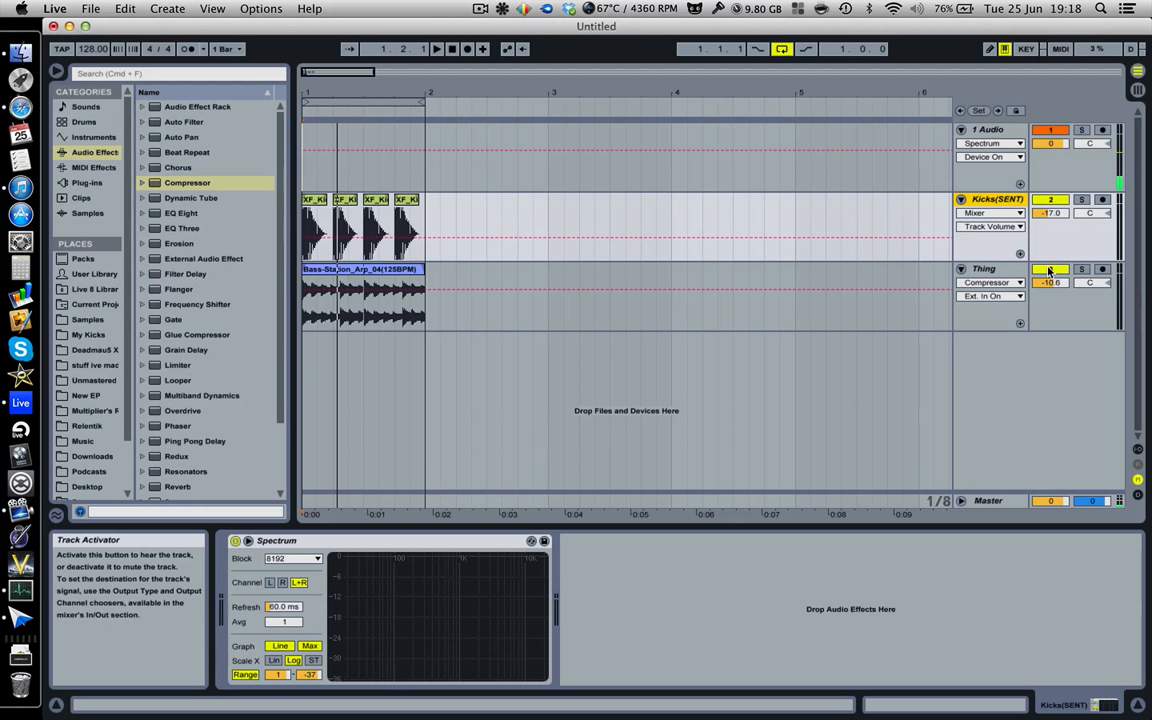
pyautogui.click(984, 269)
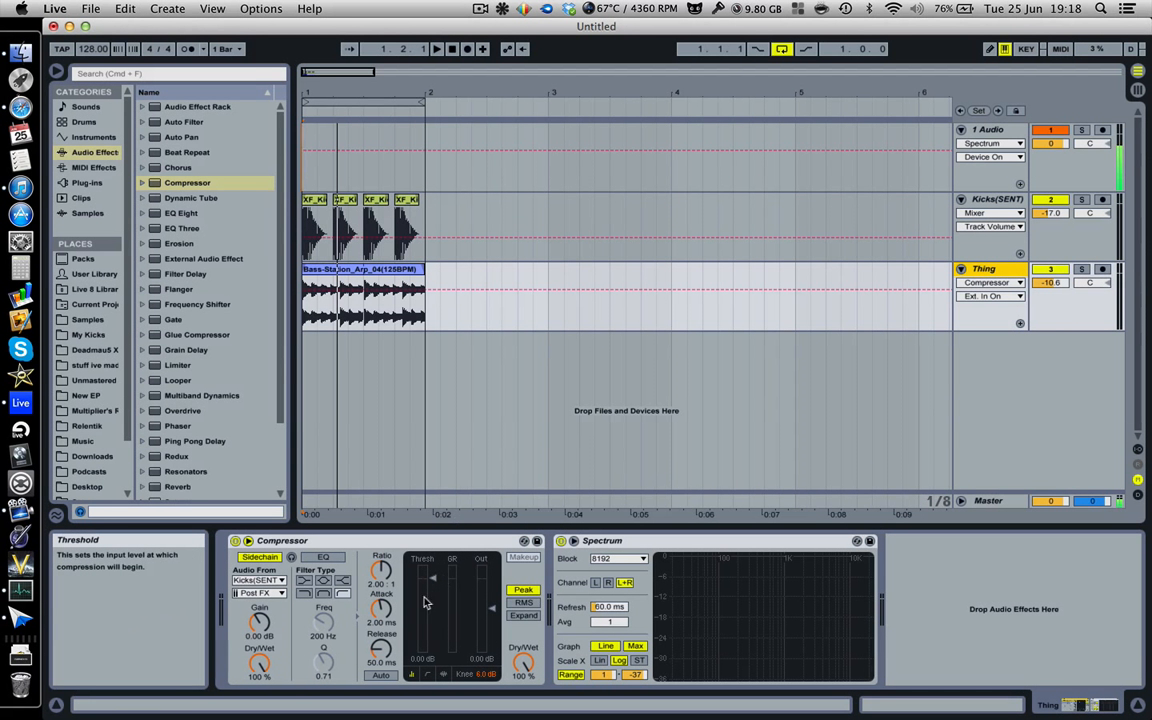
pyautogui.press('space')
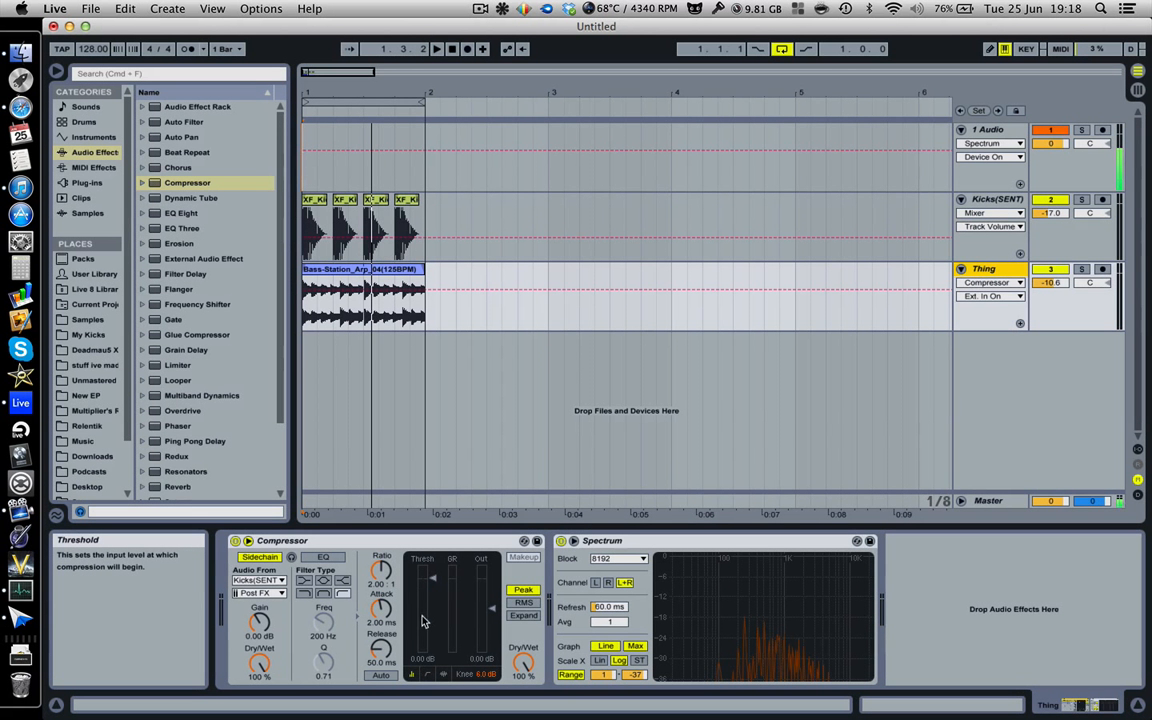
pyautogui.press('space')
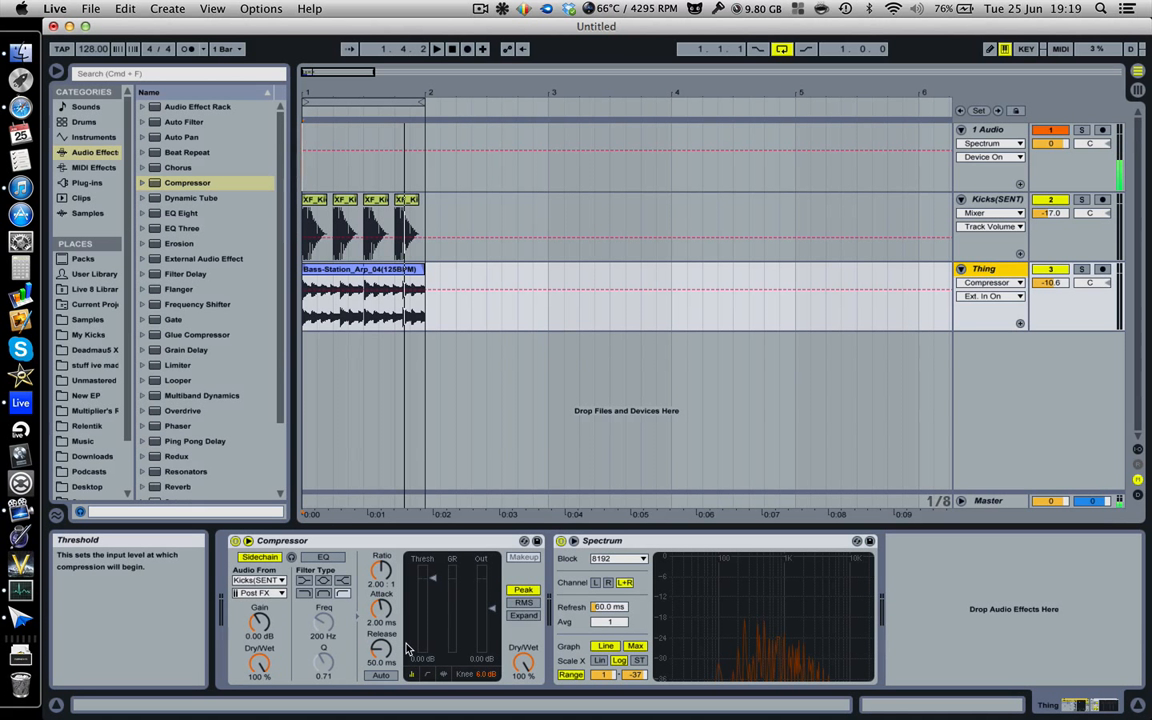
# Set the Compressor's threshold to -25.5 dB and play the loop to check the ducking.
pyautogui.press('space')
pyautogui.moveTo(433, 578); pyautogui.dragTo(433, 628)
pyautogui.press('space')
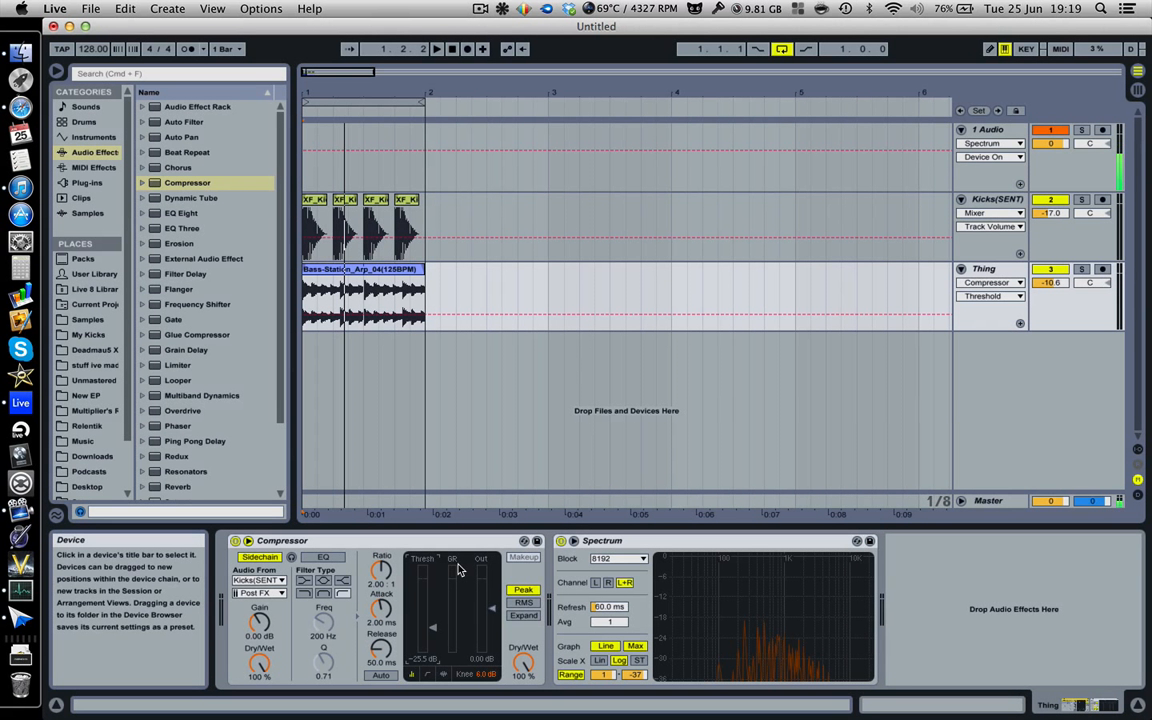
pyautogui.press('space')
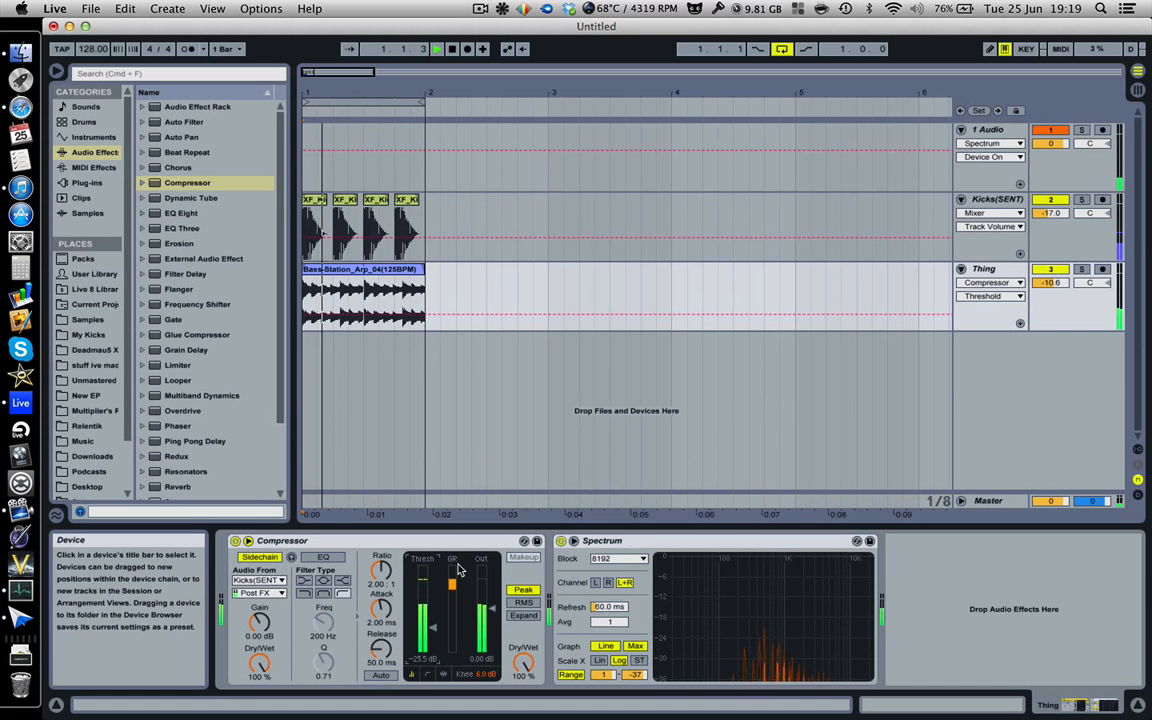
pyautogui.press('space')
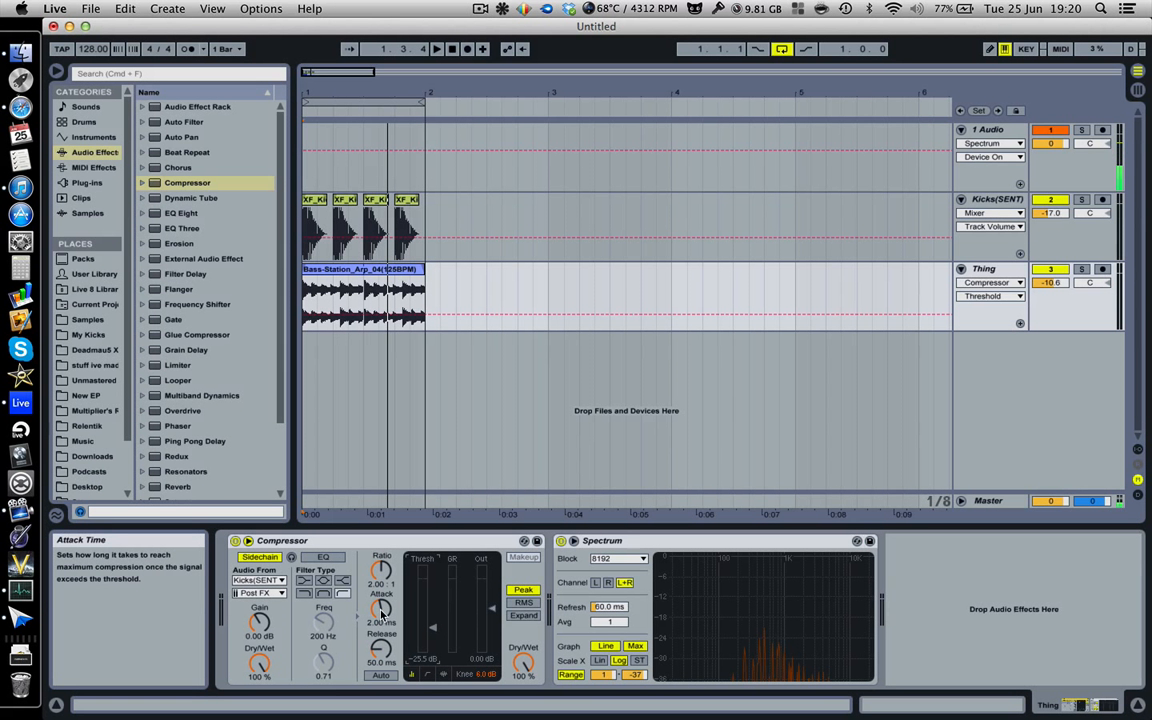
# Set the Compressor's attack to 0.11 ms, ratio to 2.80:1, release to 17.5 ms and threshold to -24.0 dB.
pyautogui.moveTo(382, 613); pyautogui.dragTo(382, 614)
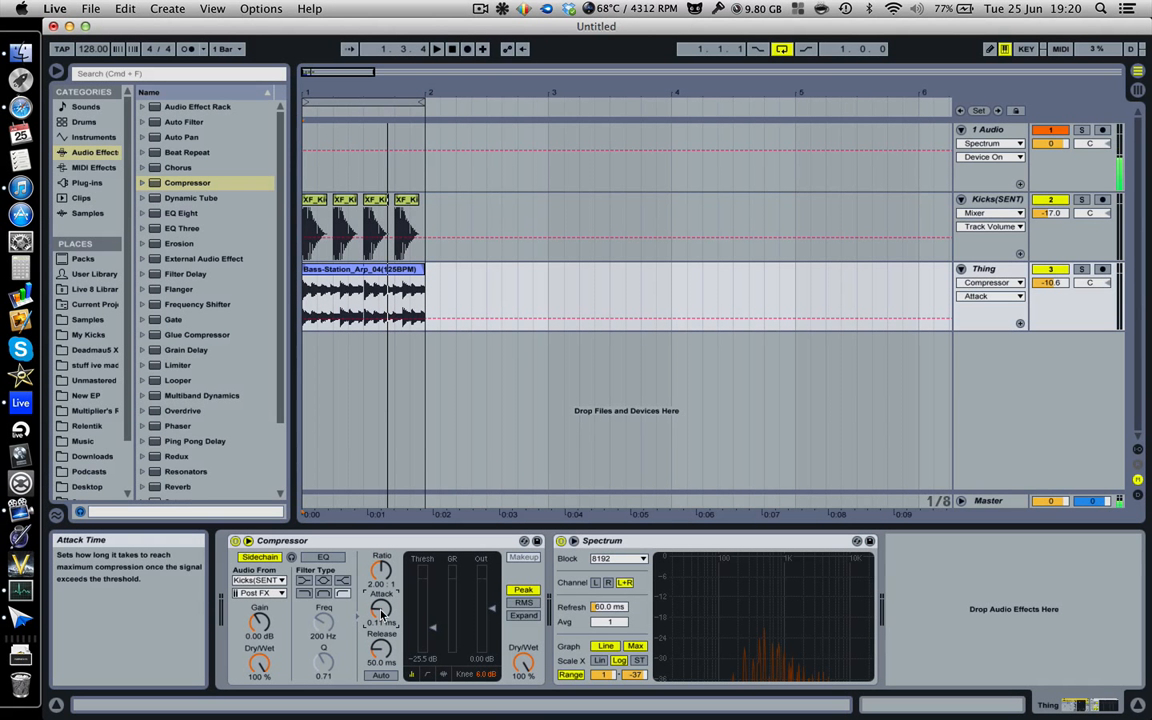
pyautogui.moveTo(418, 626); pyautogui.dragTo(424, 612)
pyautogui.moveTo(381, 570); pyautogui.dragTo(381, 568)
pyautogui.moveTo(381, 650)
pyautogui.mouseDown()
pyautogui.moveTo(381, 636)
pyautogui.moveTo(381, 658)
pyautogui.mouseUp()
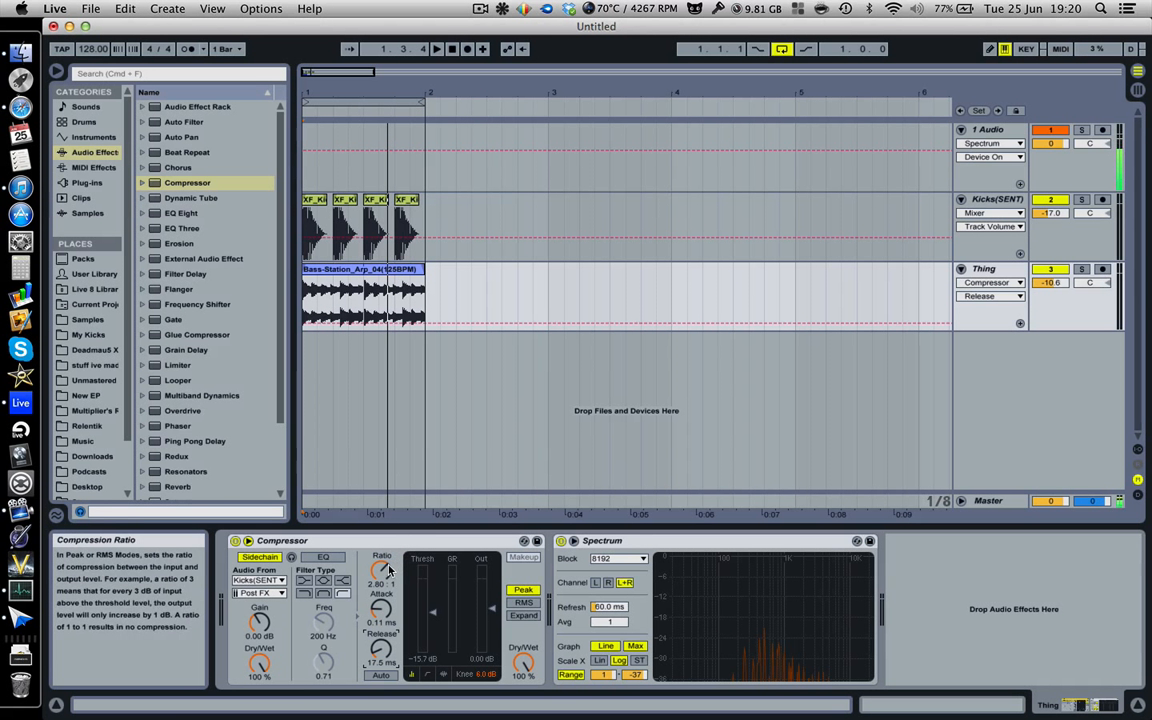
pyautogui.moveTo(432, 611); pyautogui.dragTo(432, 617)
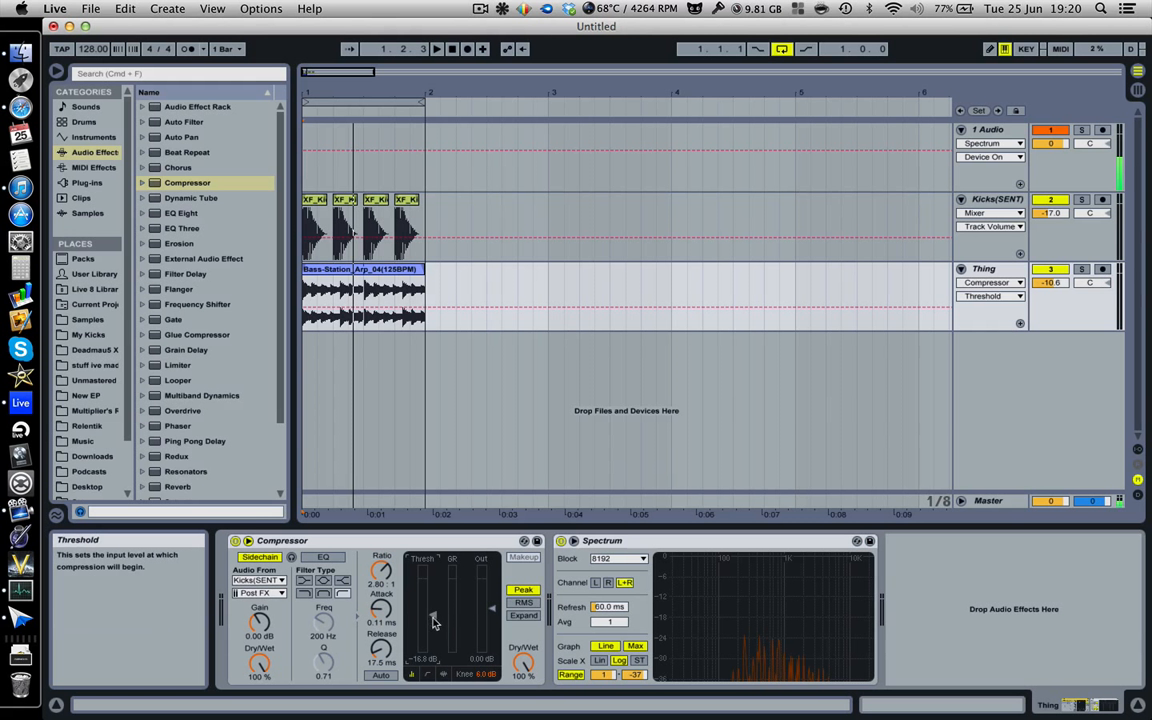
pyautogui.moveTo(433, 607); pyautogui.dragTo(433, 626)
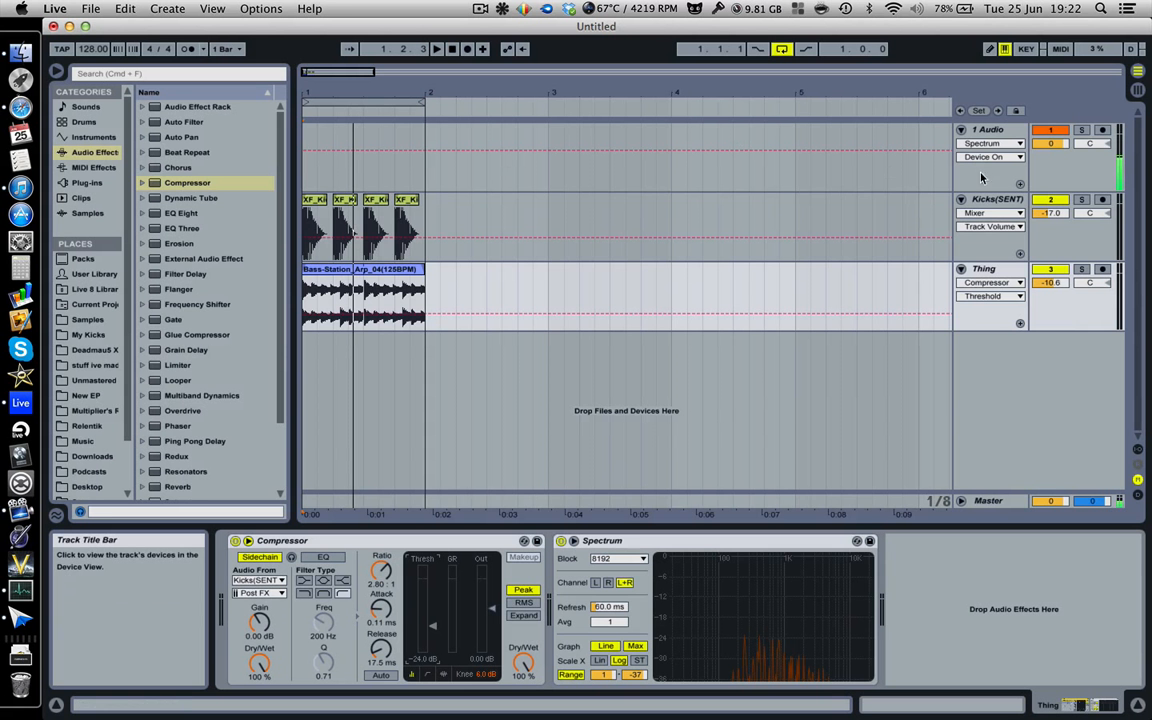
# Add a Gate after the Compressor on the Thing track and delete the Compressor.
pyautogui.click(997, 199)
pyautogui.click(985, 269)
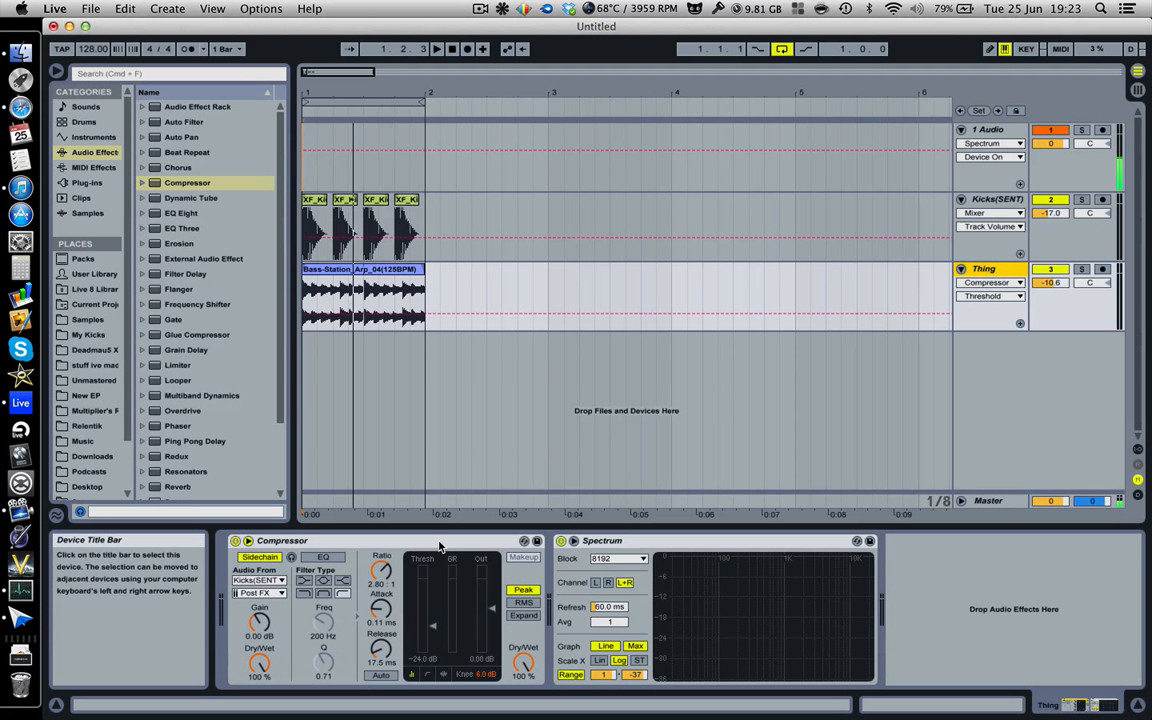
pyautogui.click(168, 319)
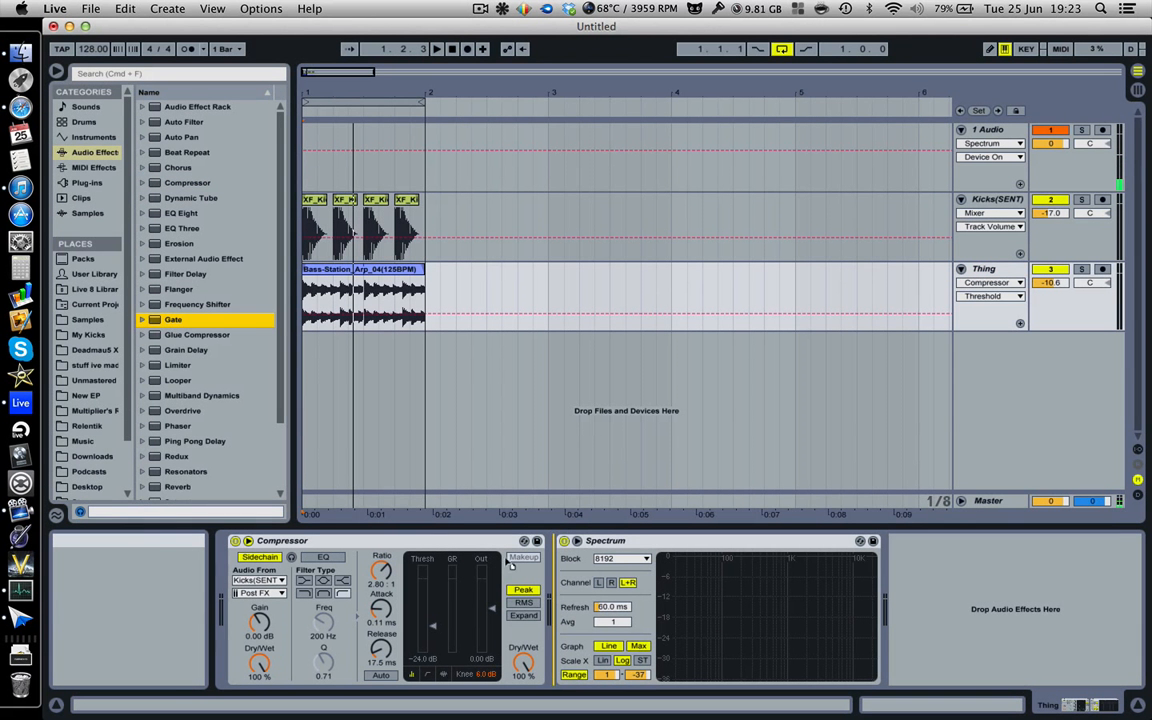
pyautogui.press('Return')
pyautogui.click(245, 541)
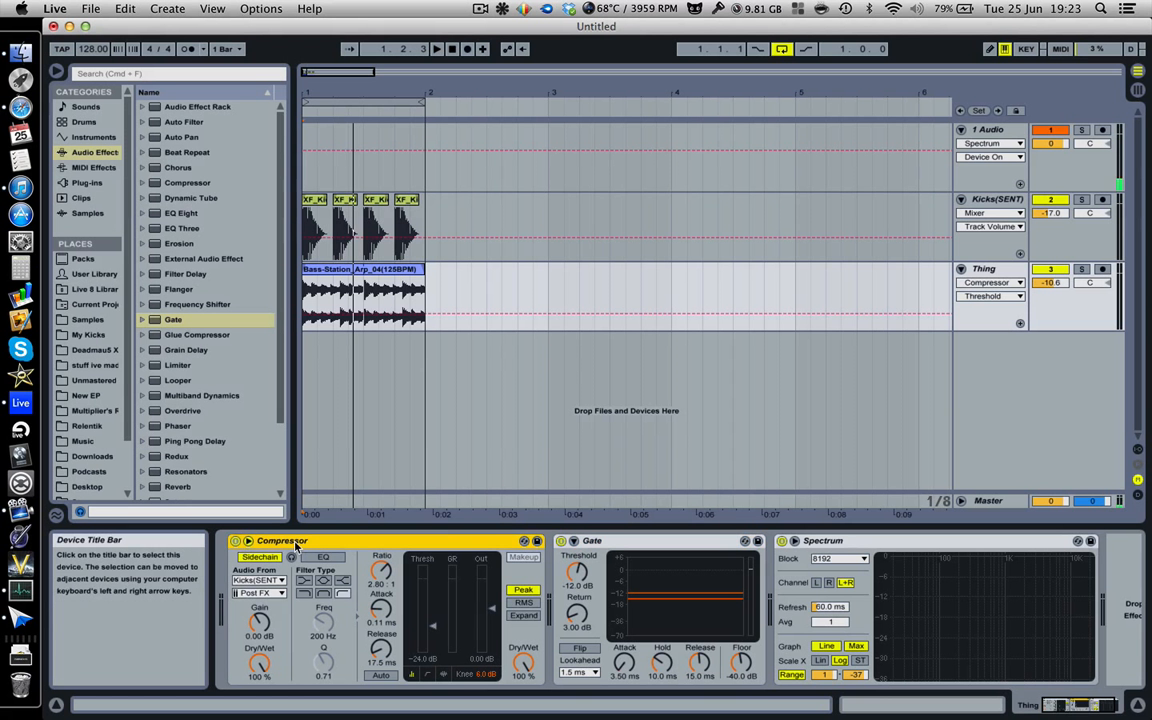
pyautogui.press('Delete')
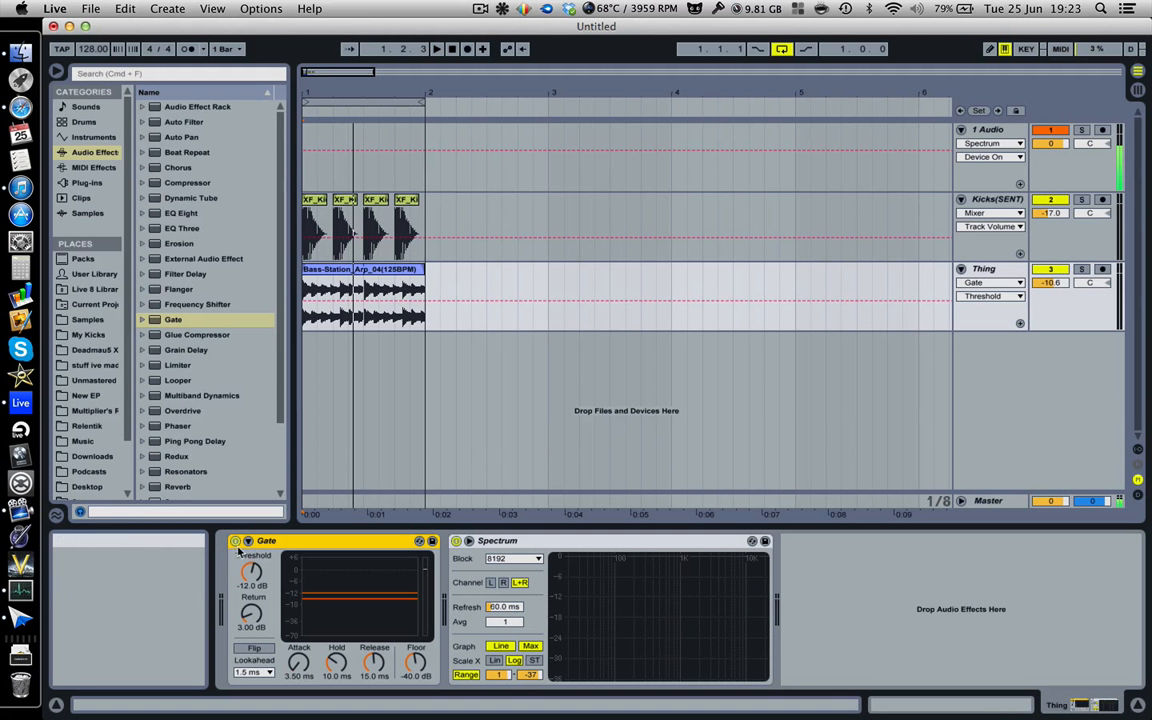
# Reveal and enable the Gate's external sidechain, and delete the Gate from the Thing track.
pyautogui.click(247, 541)
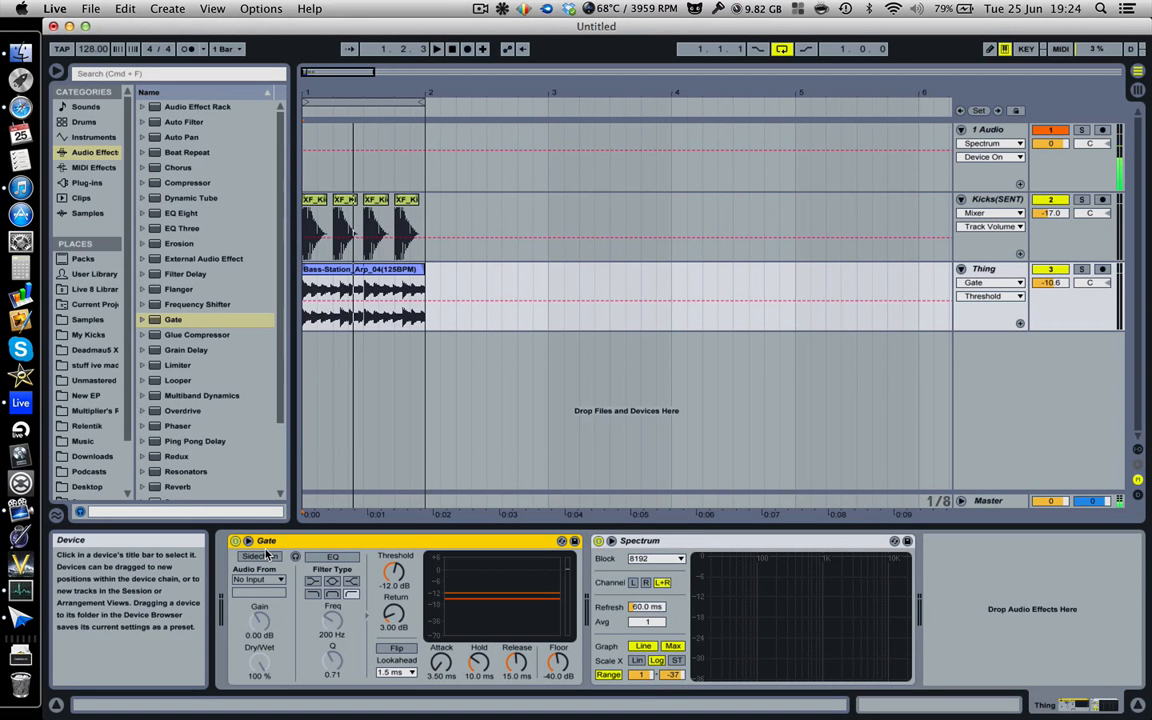
pyautogui.click(261, 556)
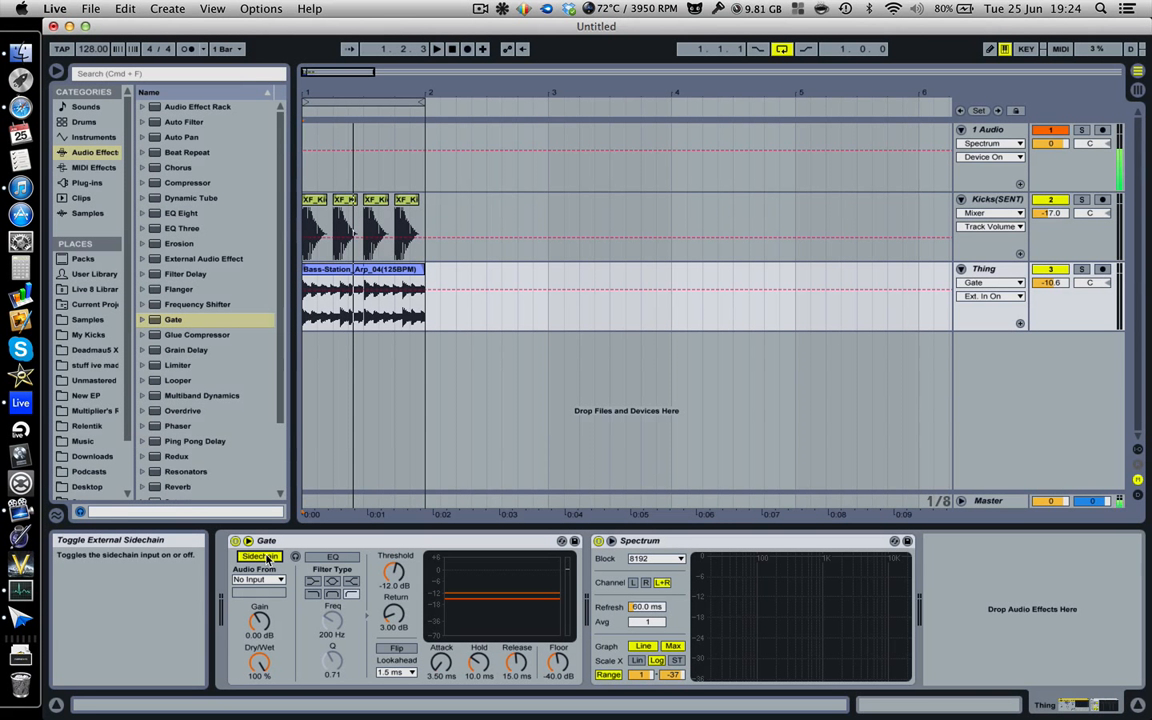
pyautogui.click(300, 540)
pyautogui.press('Delete')
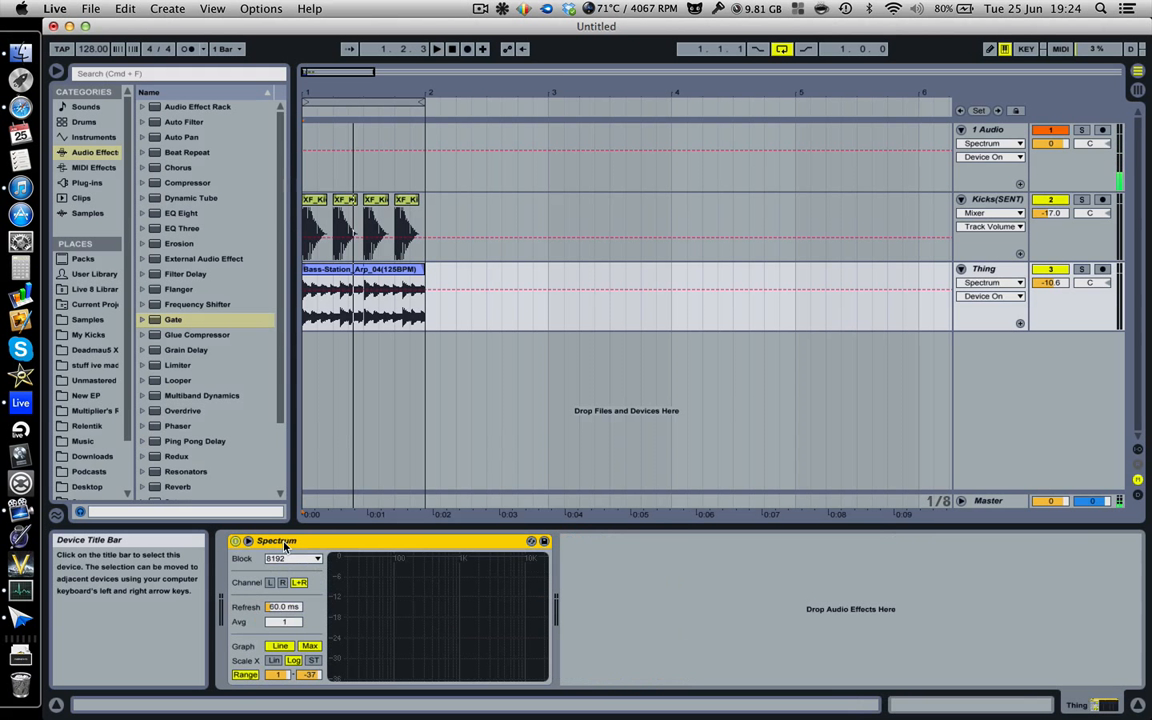
# Add a new Compressor before the Spectrum on the Thing track, show its sidechain controls and enable Sidechain.
pyautogui.moveTo(175, 182); pyautogui.dragTo(268, 553)
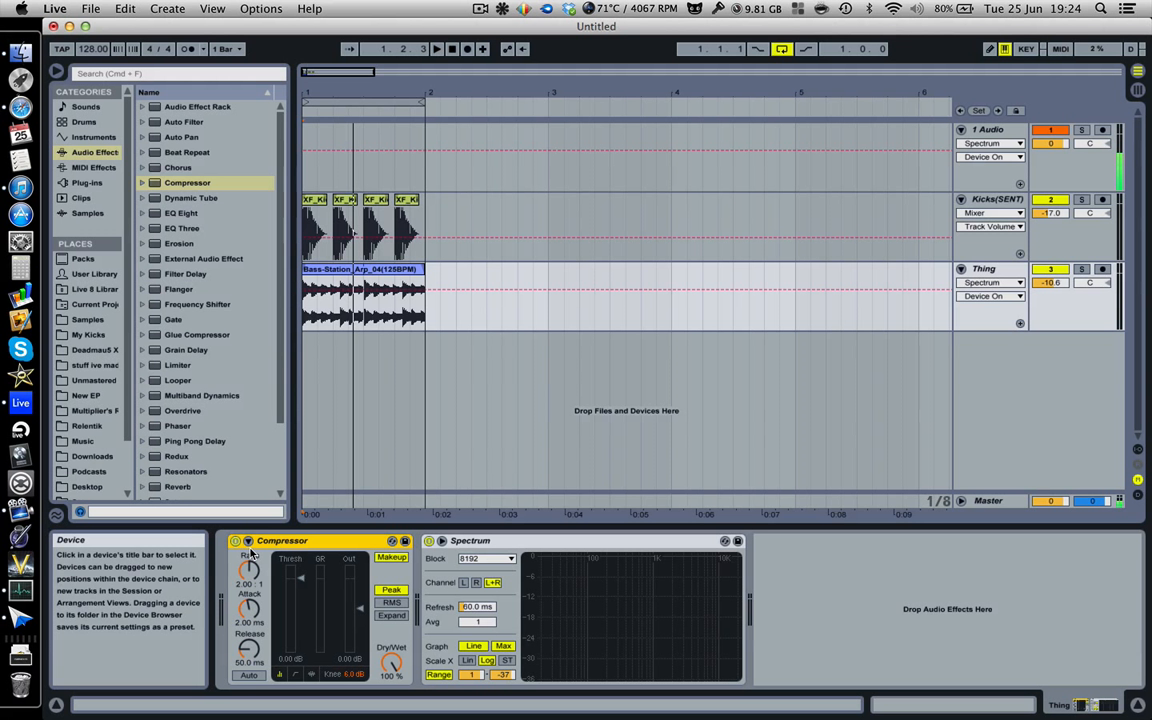
pyautogui.click(245, 541)
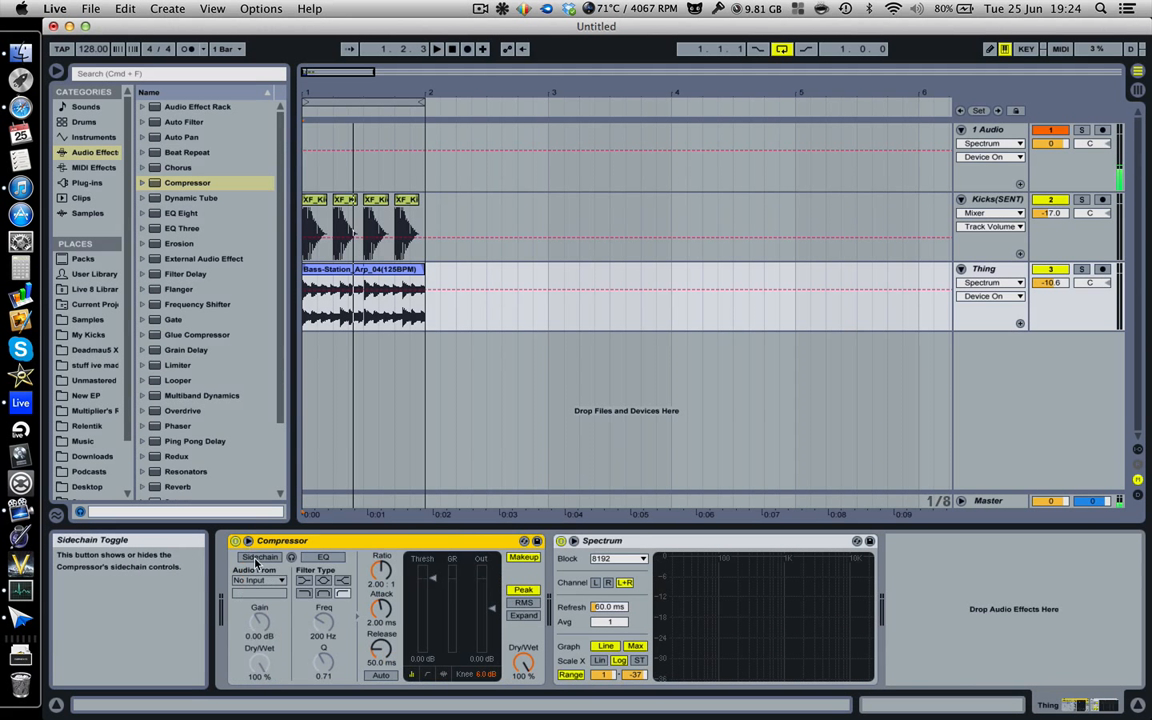
pyautogui.click(245, 541)
pyautogui.click(247, 541)
pyautogui.click(248, 541)
pyautogui.click(248, 541)
pyautogui.click(262, 558)
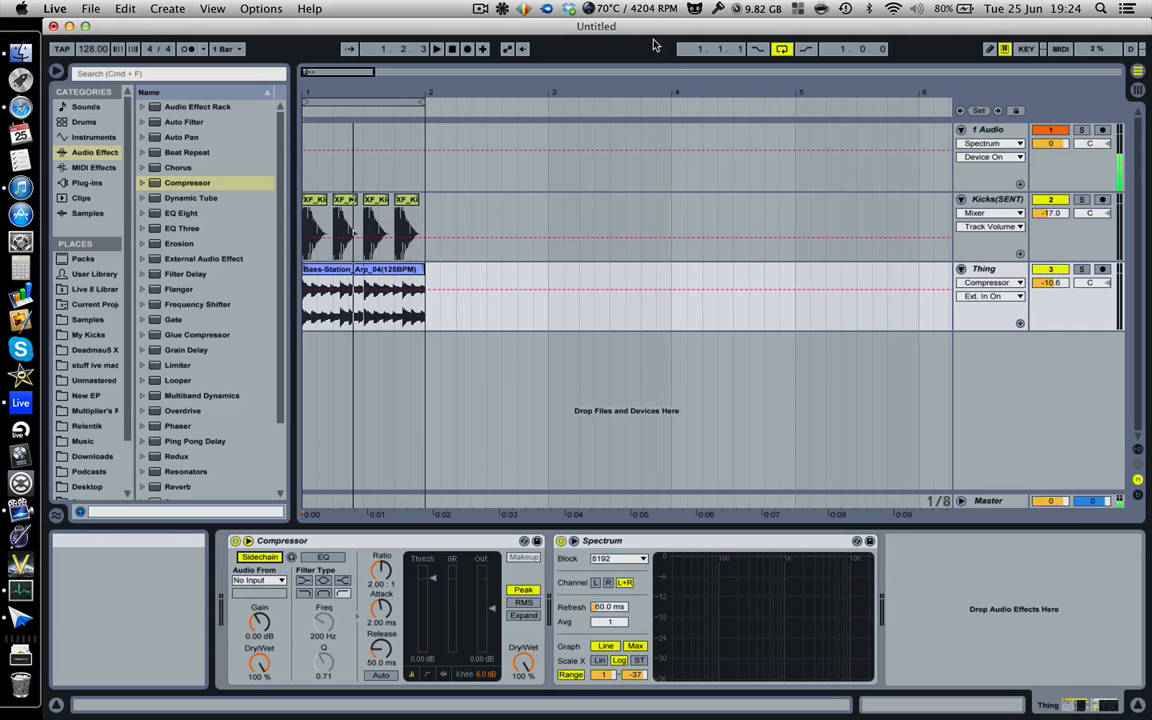
pyautogui.click(478, 12)
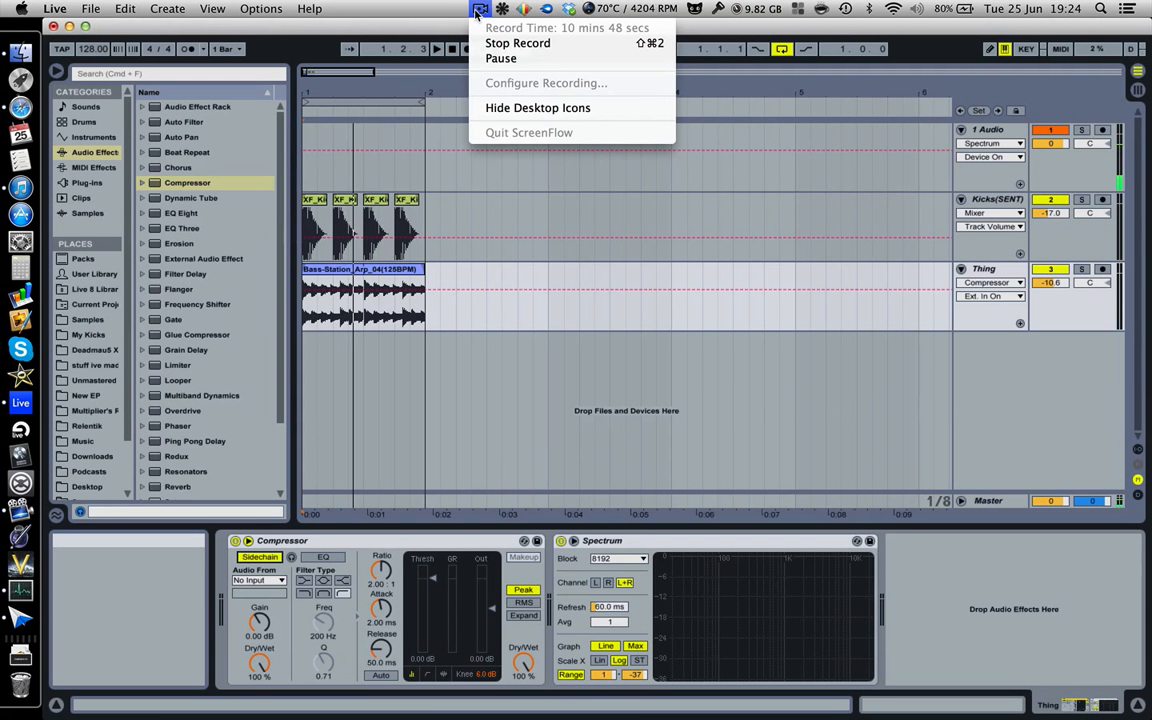
pyautogui.click(478, 12)
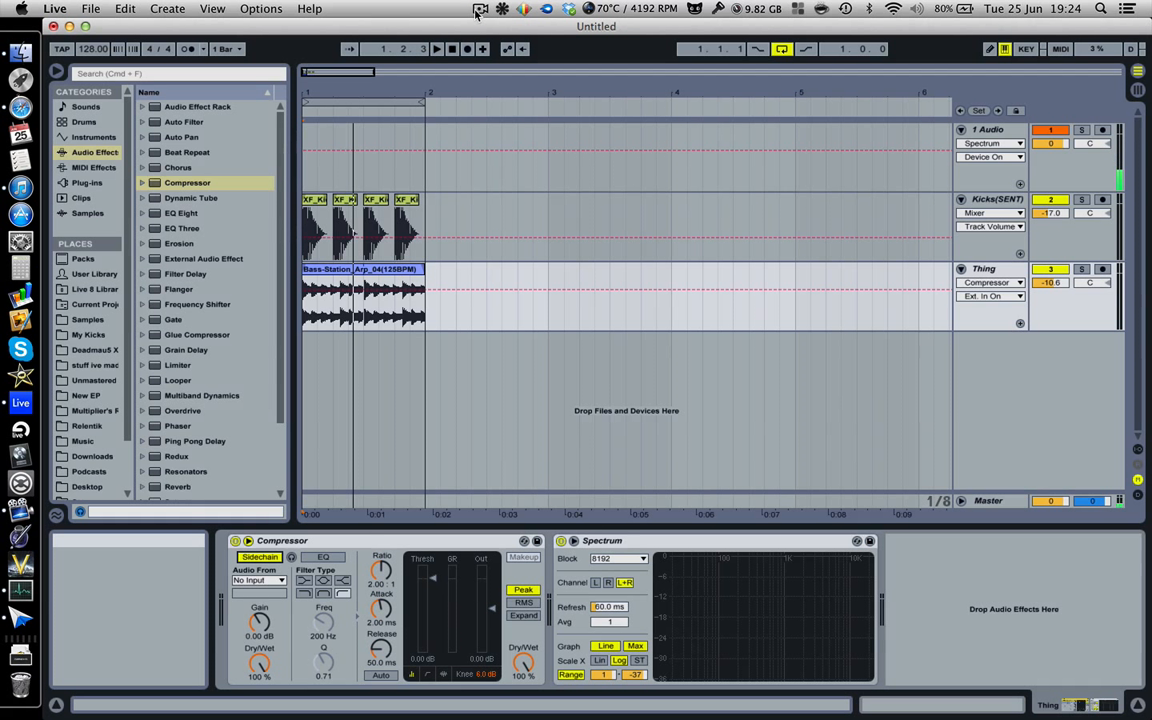